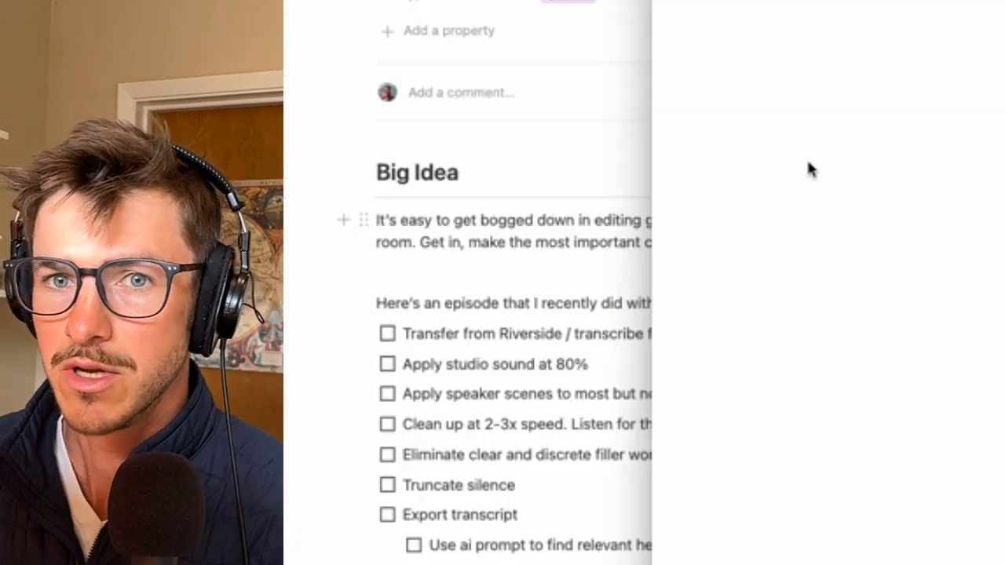
Review the episode editing checklist under the Big Idea heading of the outline page
click(583, 206)
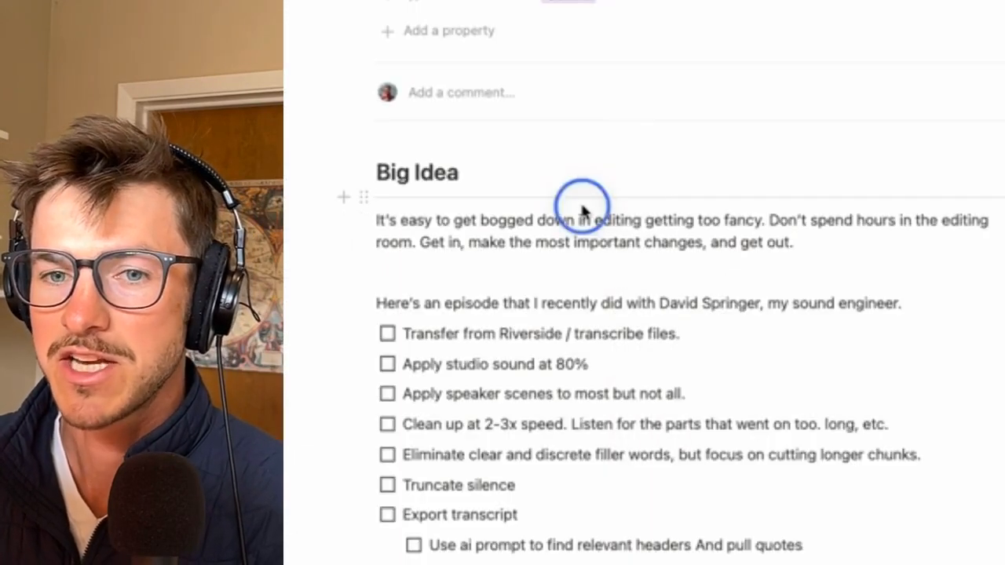
scroll(763, 240, down, 4)
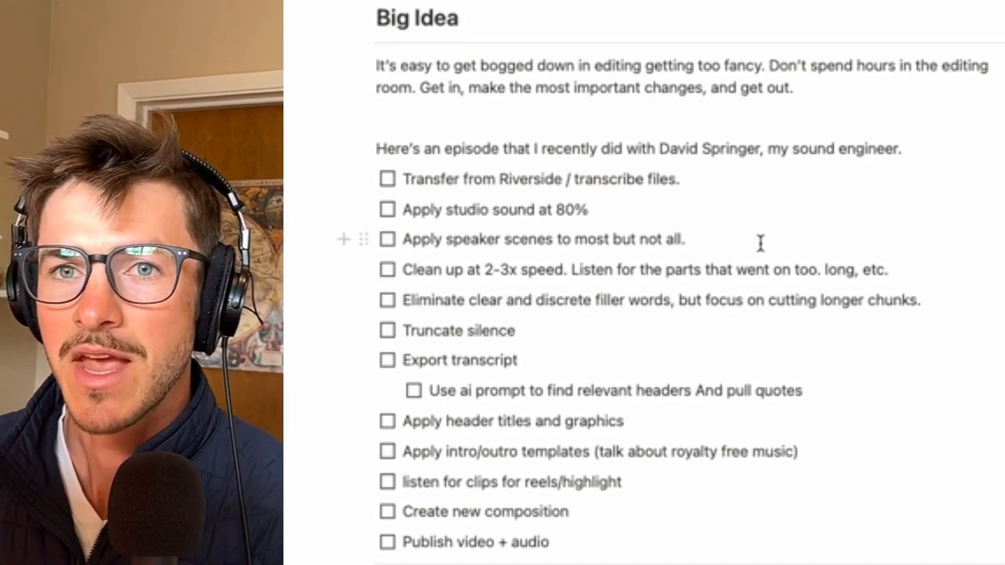
scroll(746, 239, down, 1)
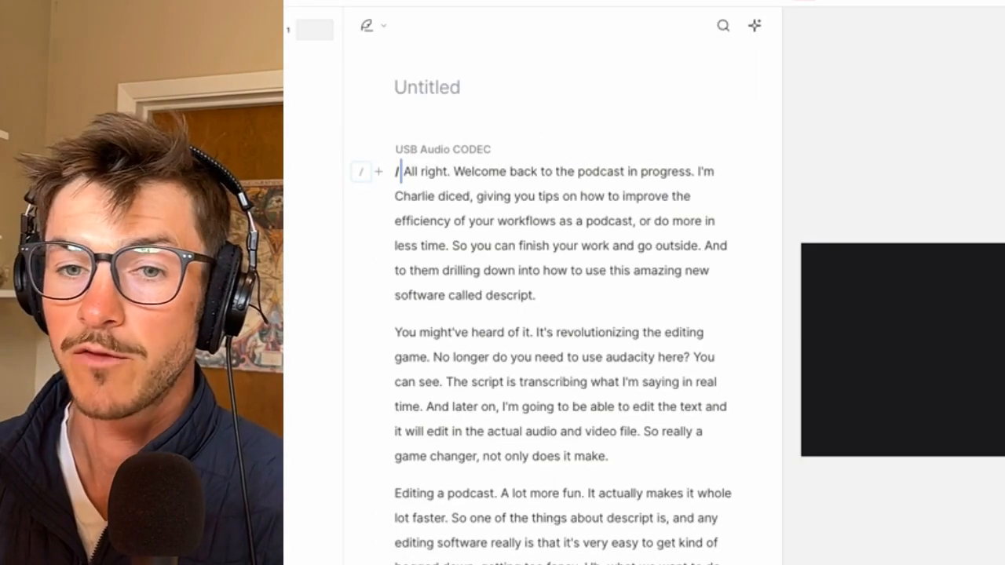
Switch to Riverside and bring up the Descript export options for the recording in the Virgil/AI Podcast to Prose studio
key(super+Tab)
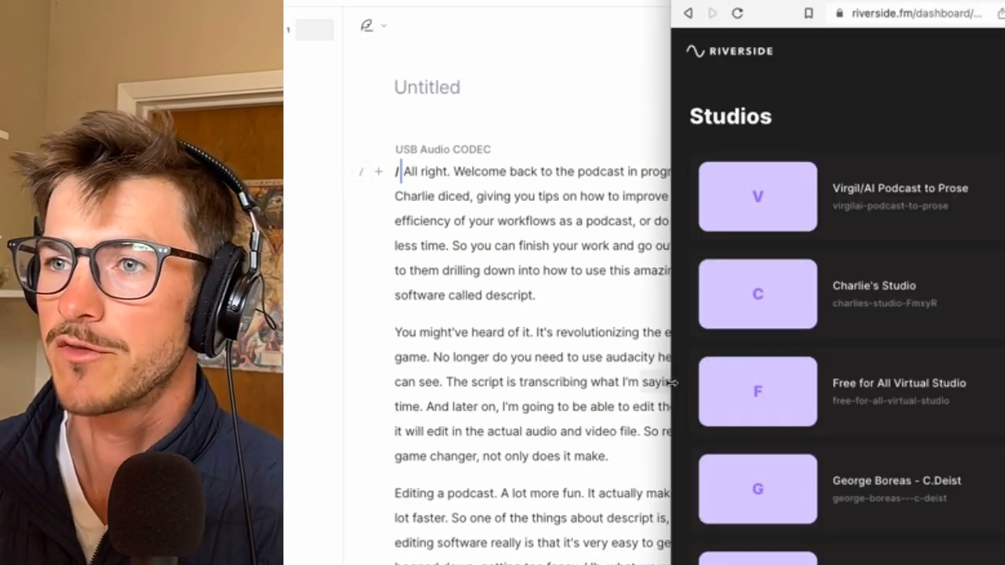
drag(670, 384, 150, 383)
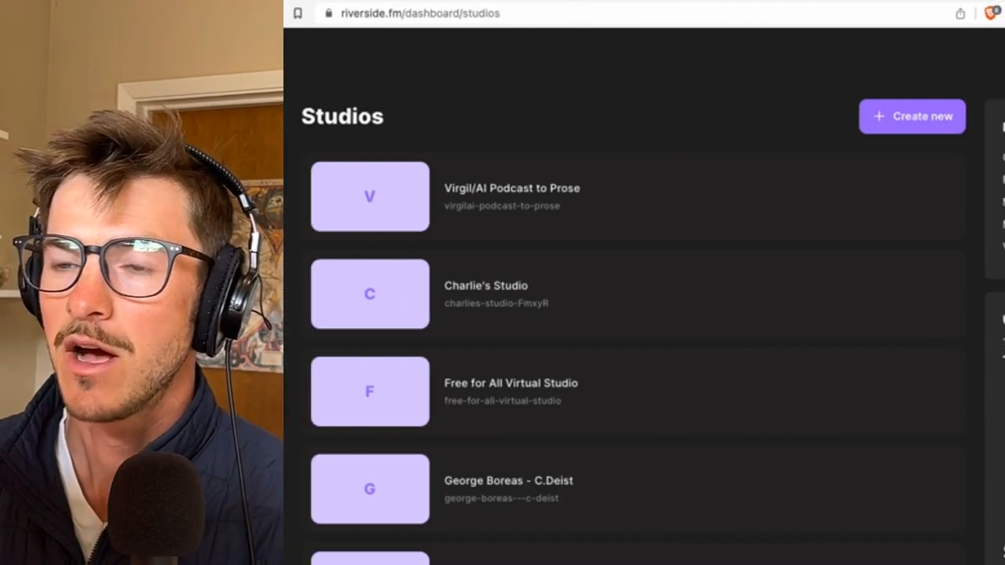
mouse_move(743, 363)
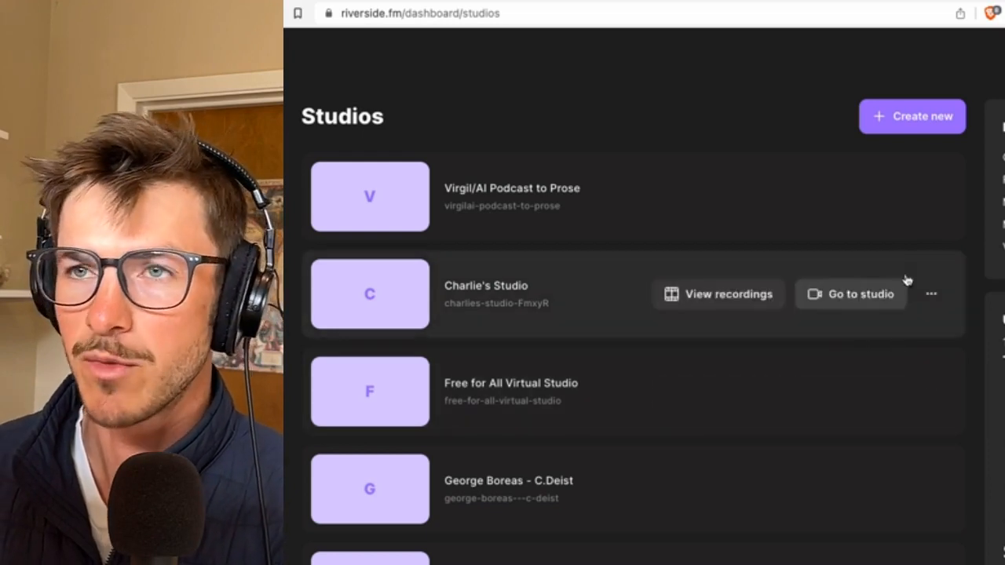
mouse_move(905, 238)
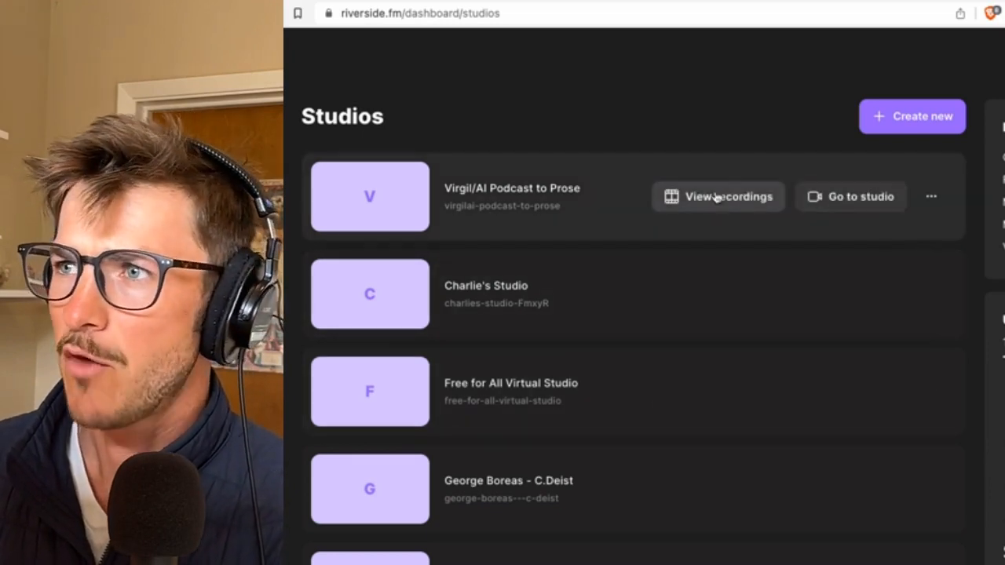
click(759, 294)
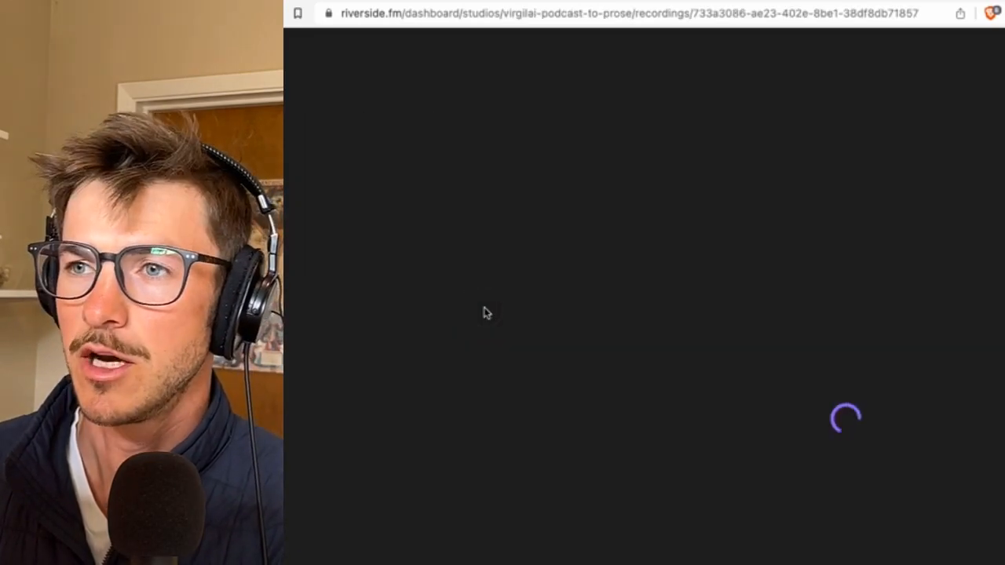
click(710, 166)
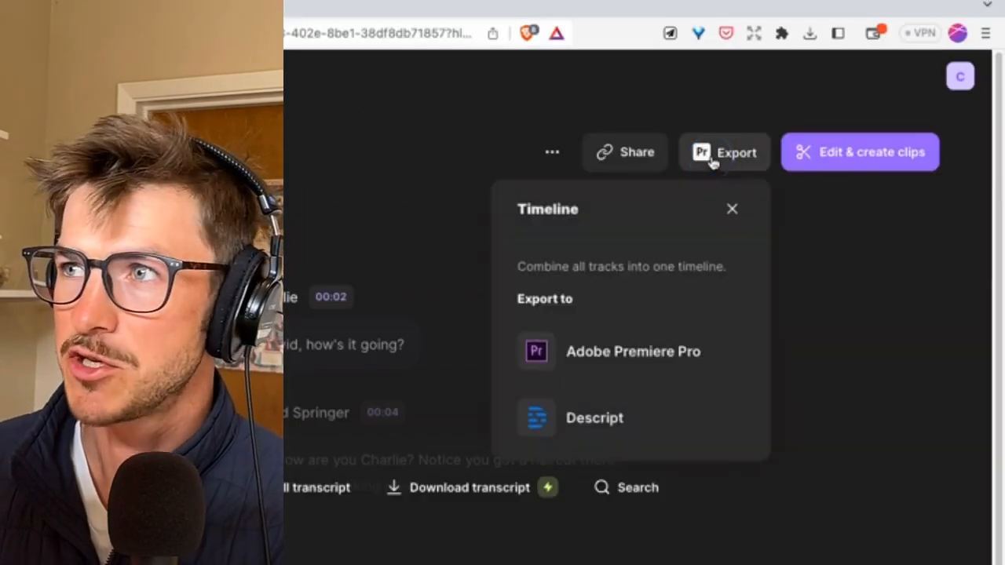
click(575, 427)
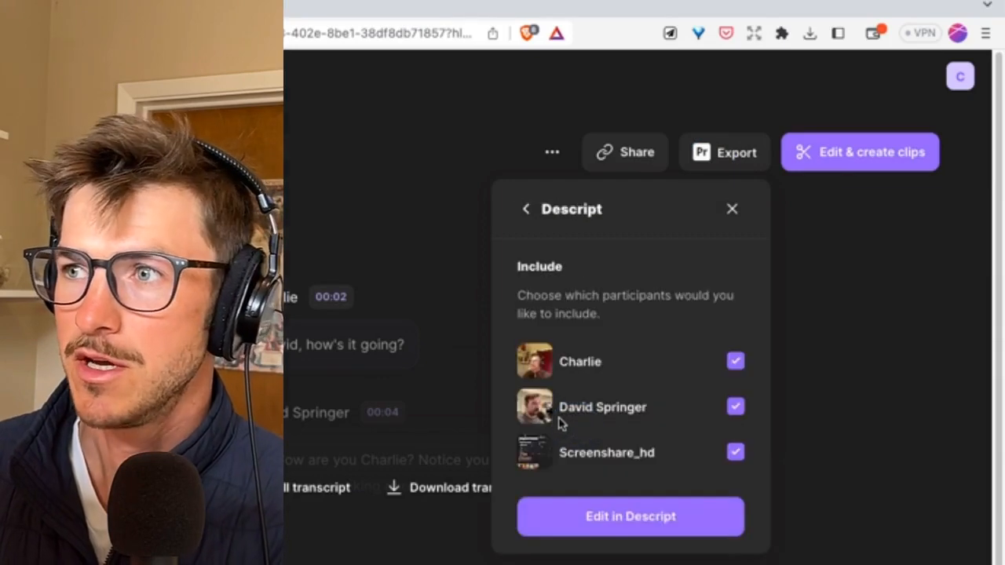
Switch to Descript and insert the project file named Sequence into the script of the blank untitled composition
key(super+Tab)
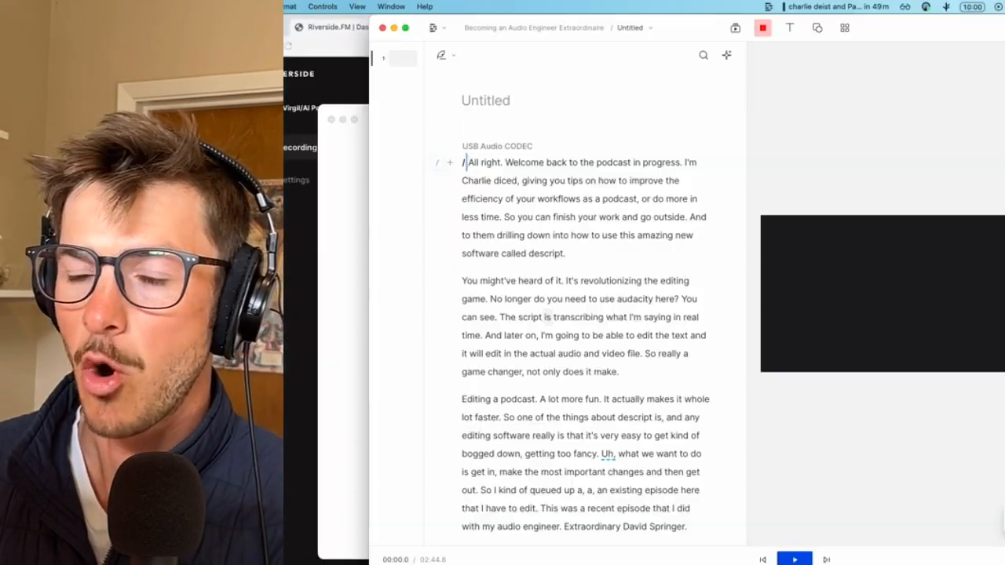
click(651, 28)
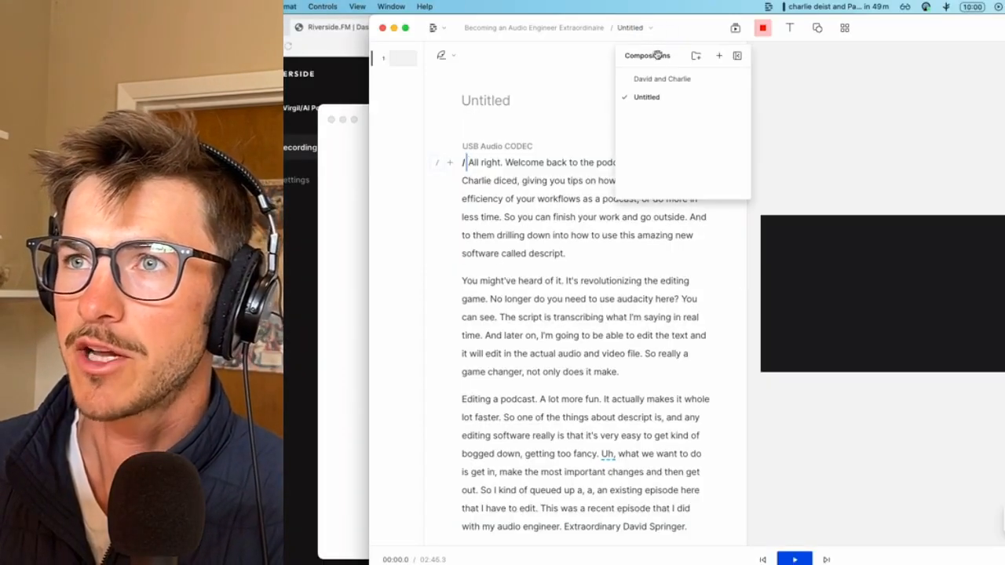
click(736, 78)
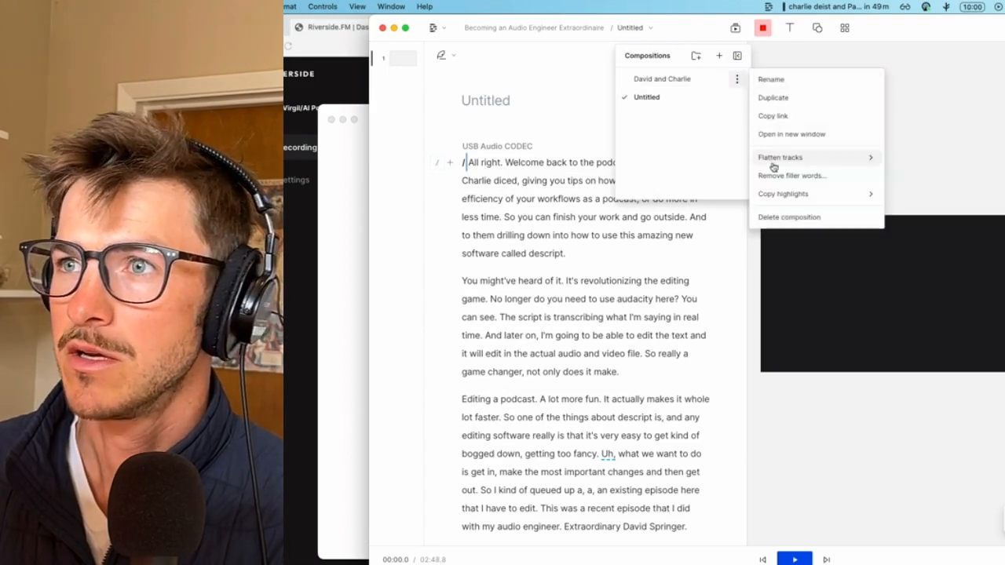
click(774, 99)
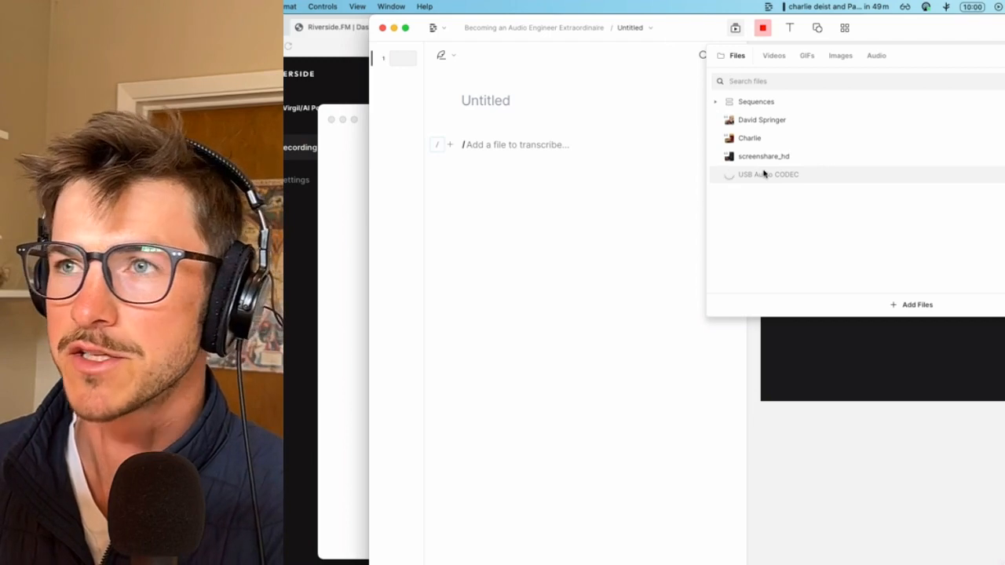
click(716, 103)
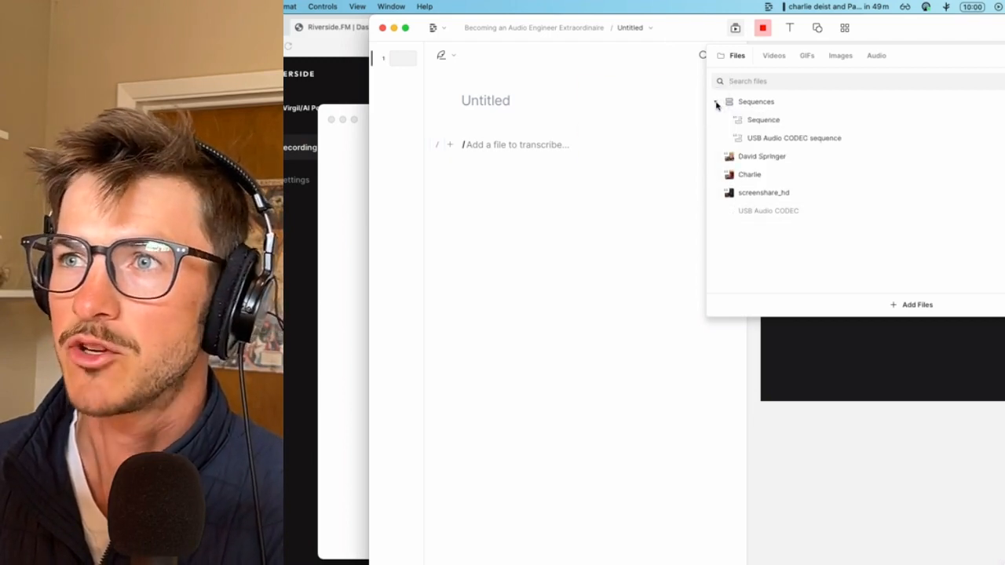
click(794, 122)
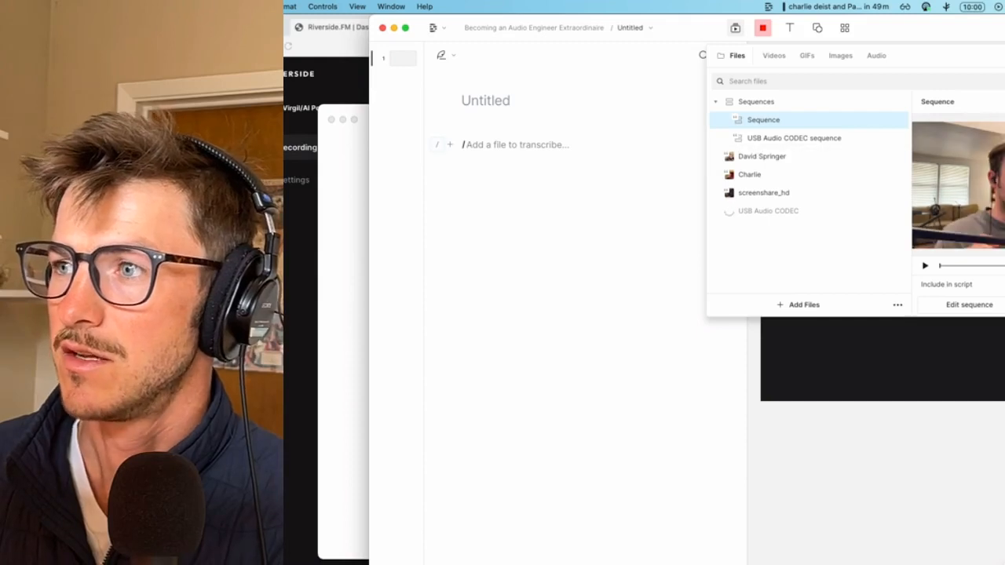
drag(791, 120, 496, 157)
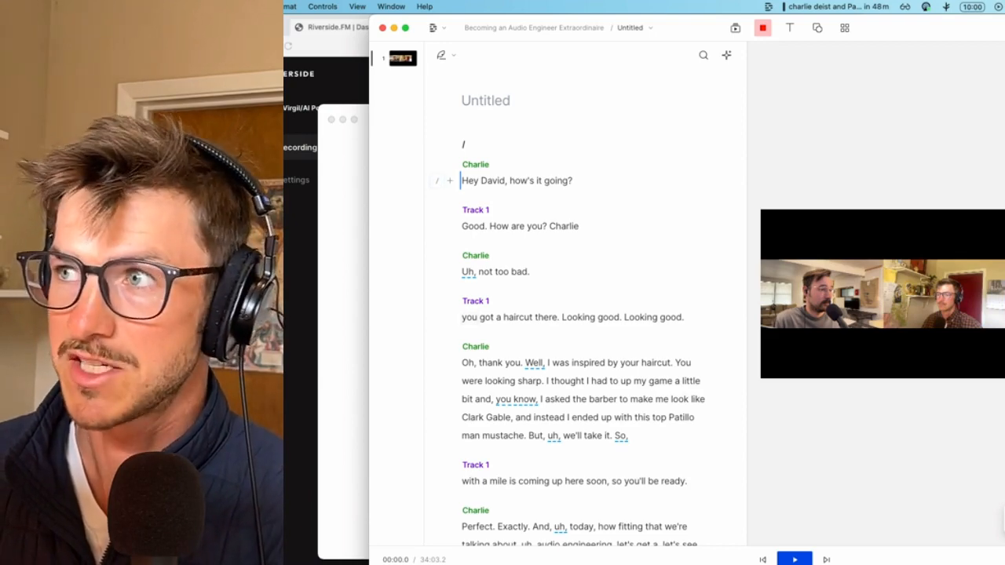
Add the Studio Sound audio effect to the script's audio
mouse_move(1004, 142)
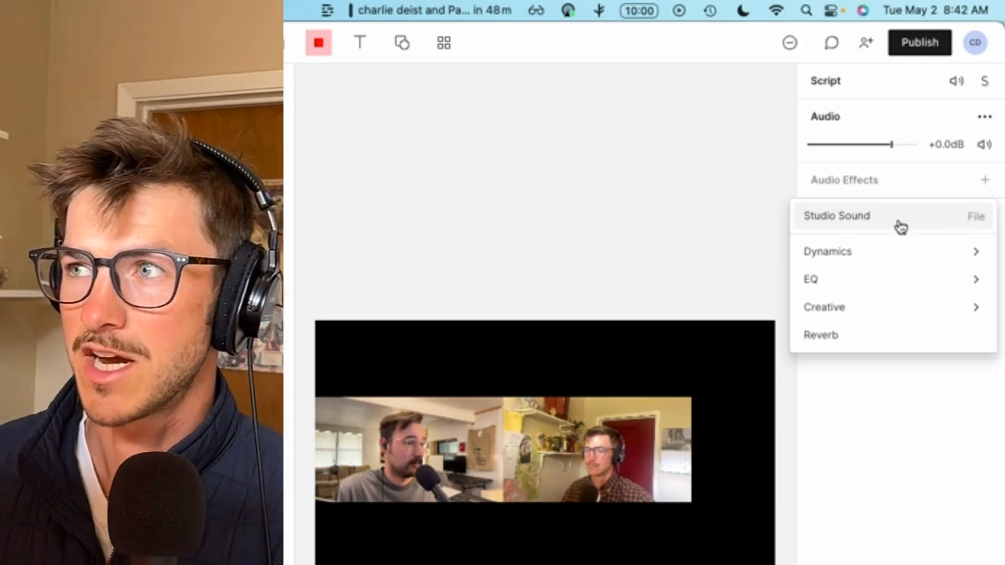
click(884, 223)
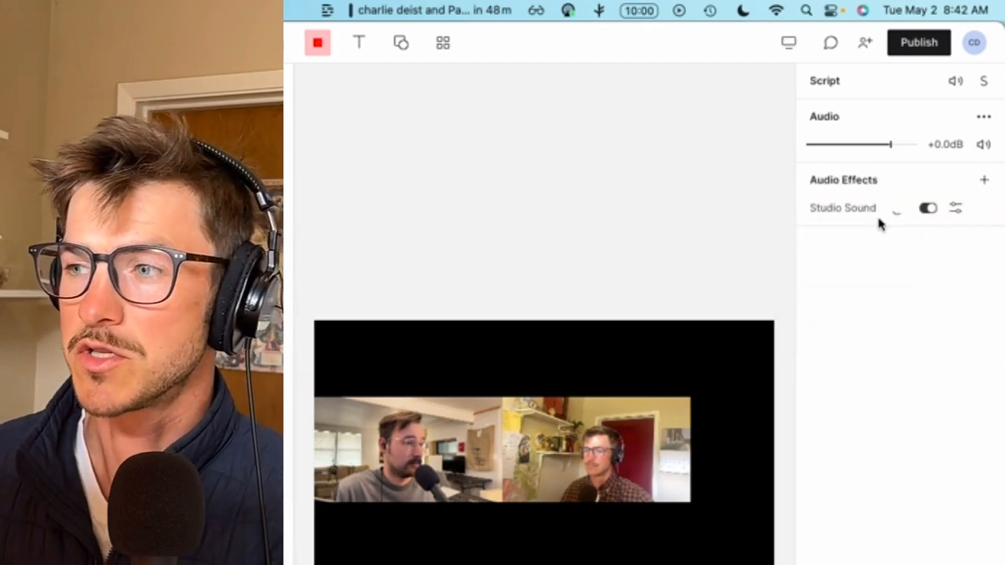
Switch to the checklist page and mark the Riverside transfer and "Apply studio sound at 80%" items as done
click(396, 490)
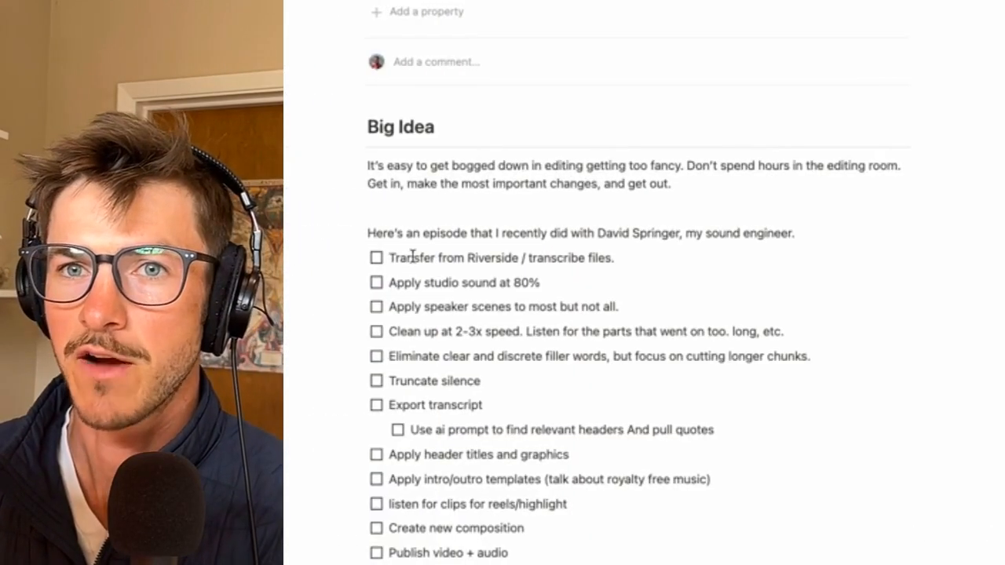
click(377, 257)
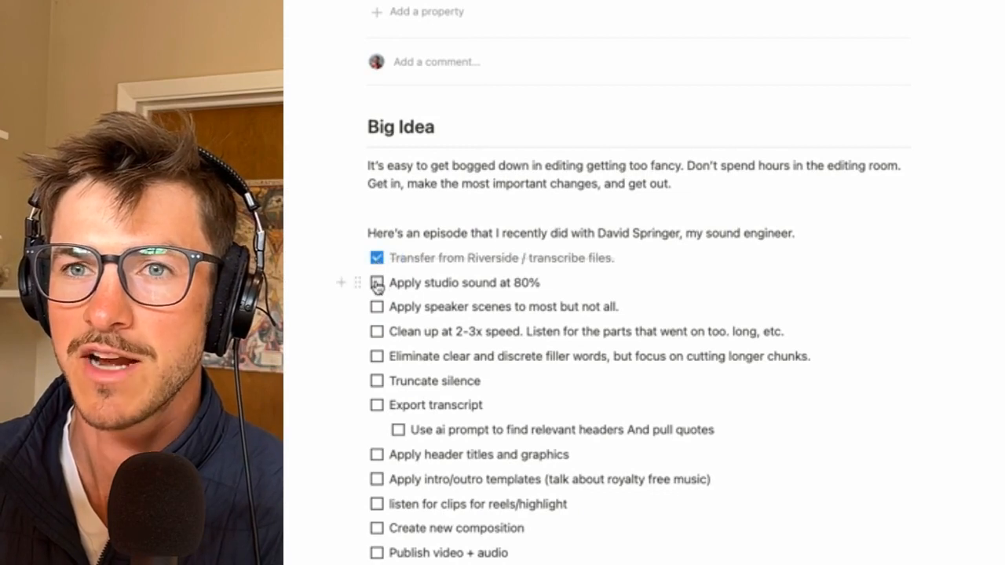
click(377, 284)
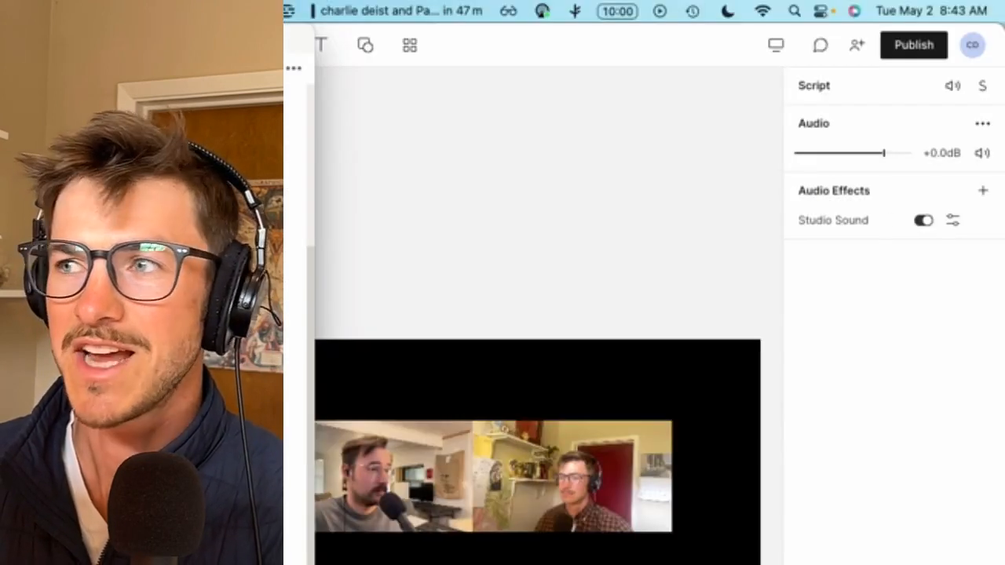
Return to Descript and set the Studio Sound intensity to 80%
click(957, 221)
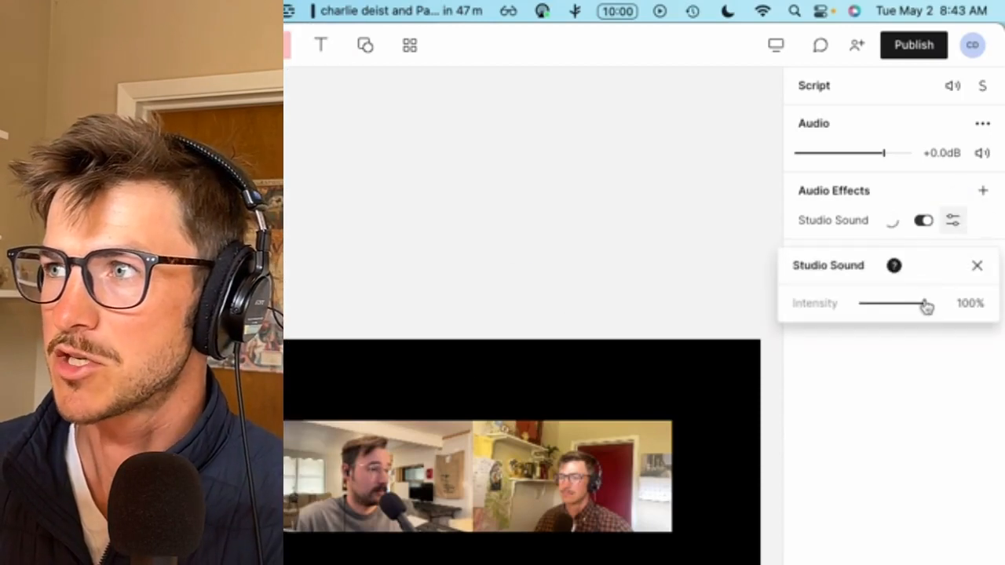
mouse_move(928, 311)
mouse_down()
mouse_move(908, 311)
mouse_move(916, 306)
mouse_up()
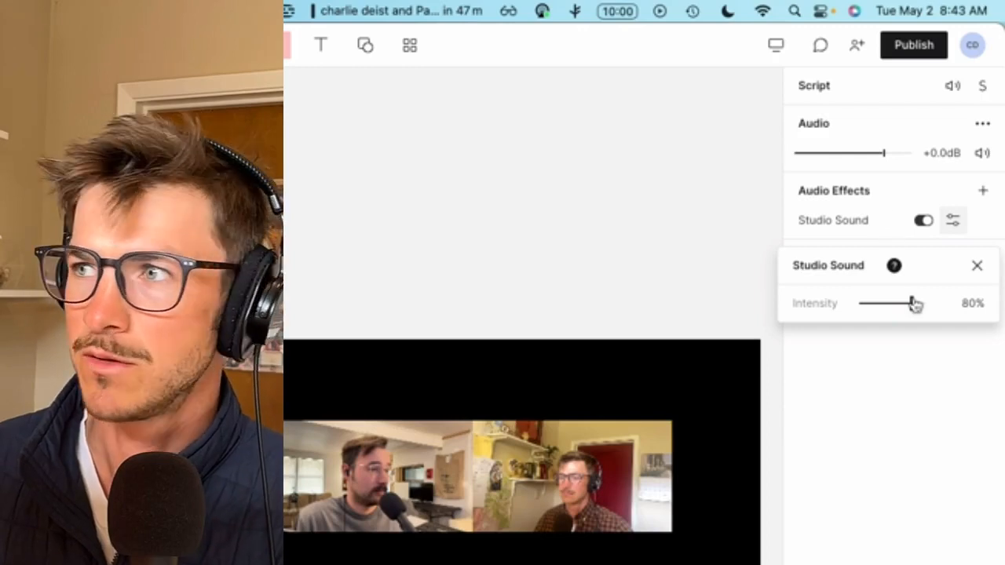
click(915, 305)
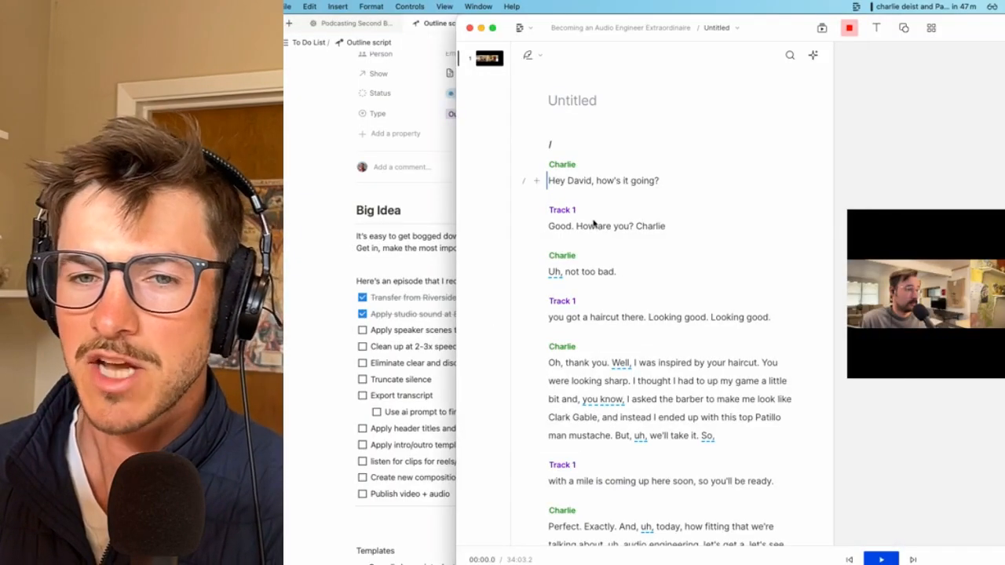
Add scenes by active speaker throughout the untitled composition
click(621, 181)
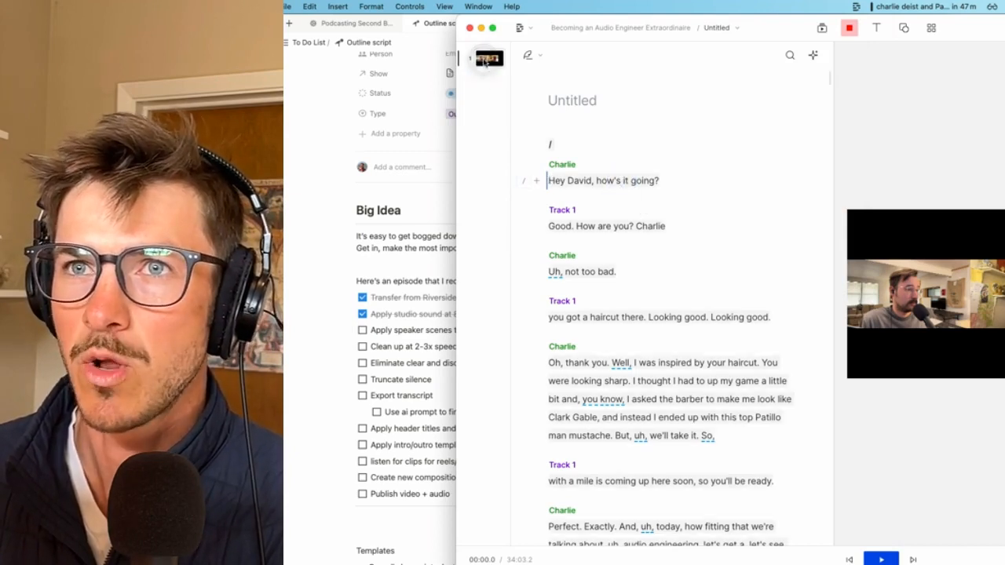
click(813, 55)
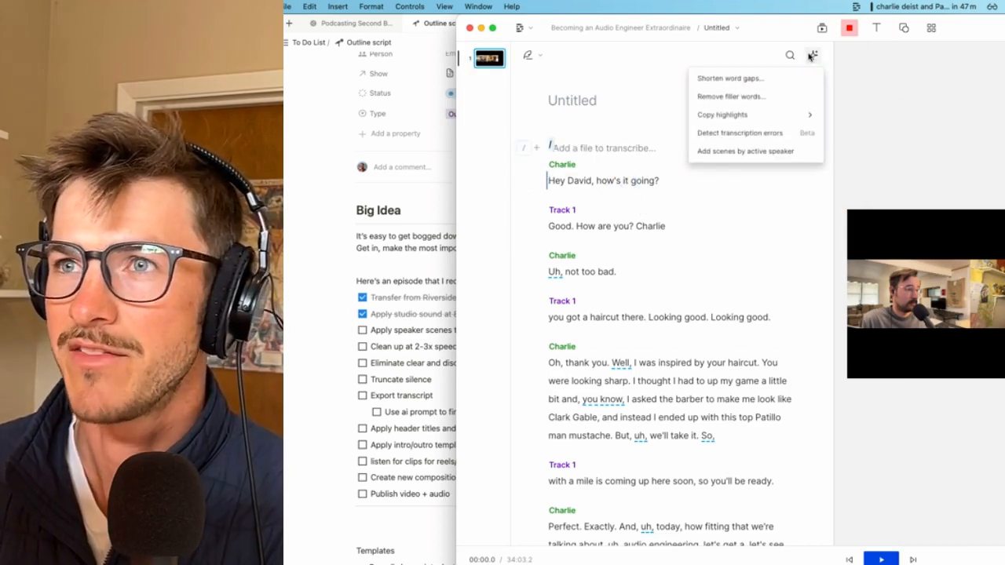
click(810, 56)
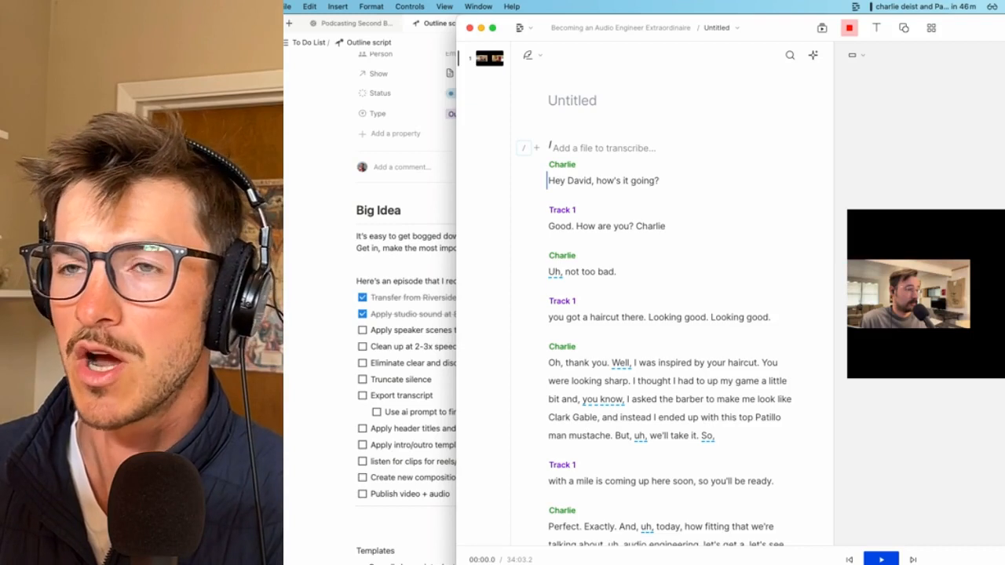
click(814, 55)
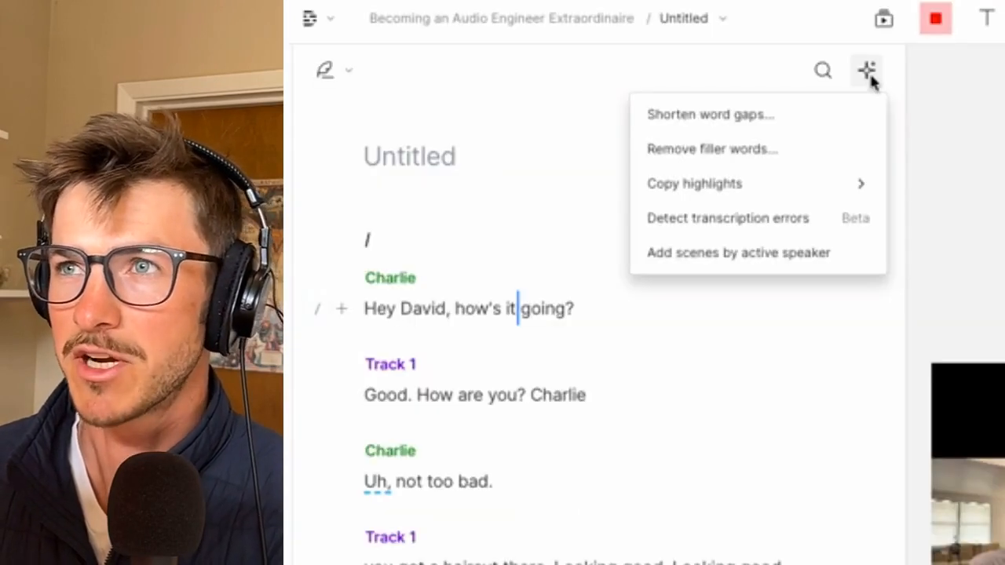
click(807, 264)
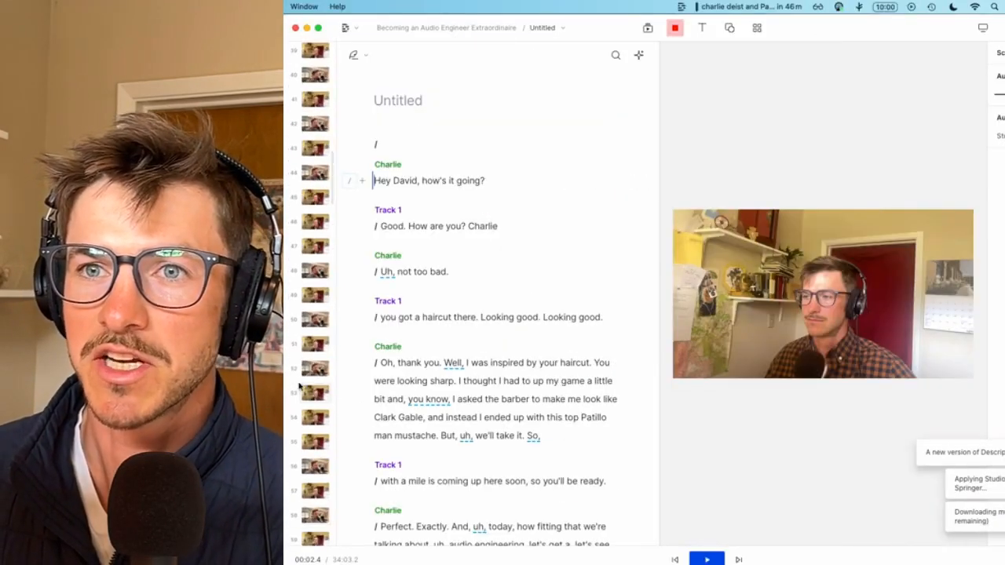
Play the opening lines of the episode from the first words to check the switching between speaker scenes
scroll(299, 387, up, 10)
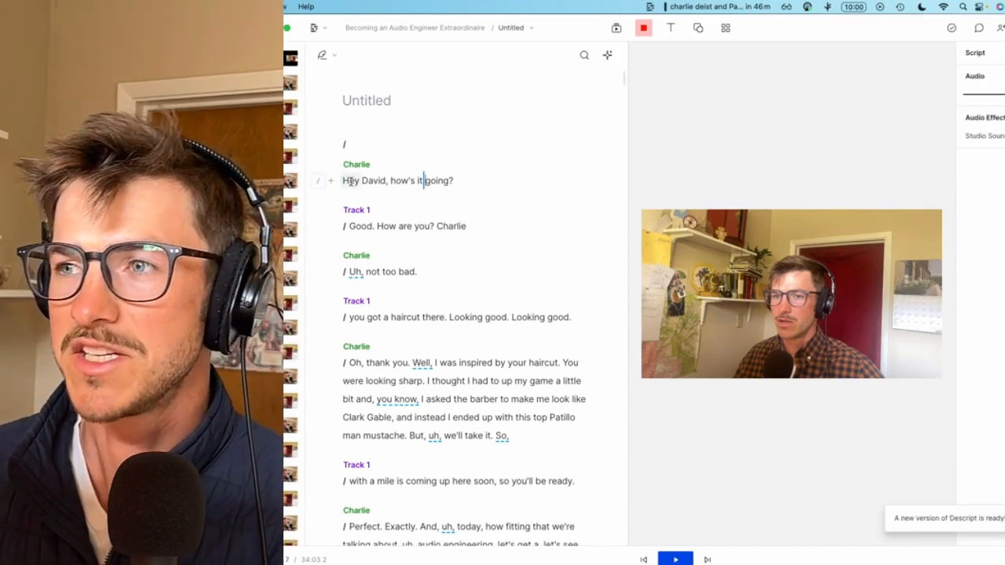
click(345, 181)
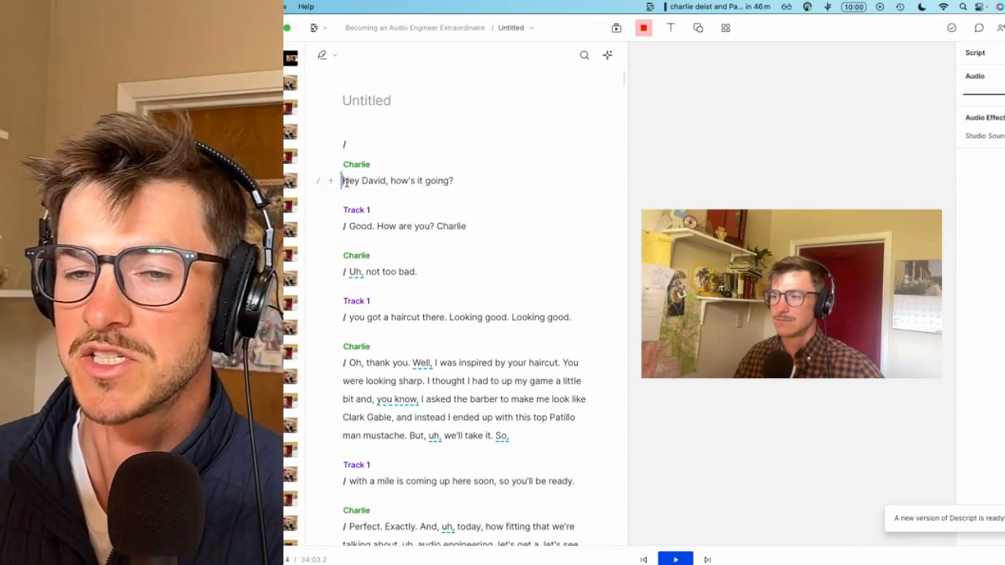
key(space)
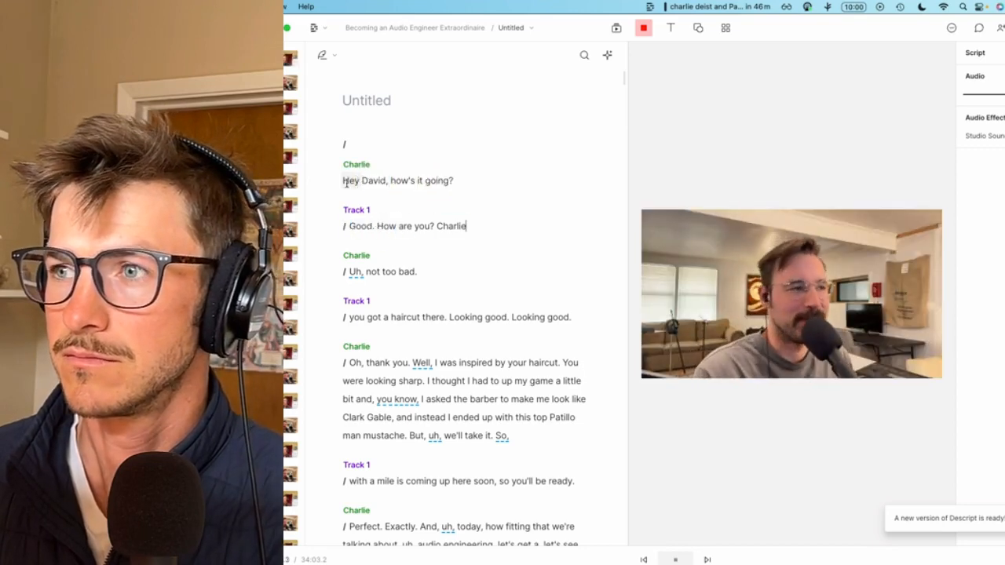
key(space)
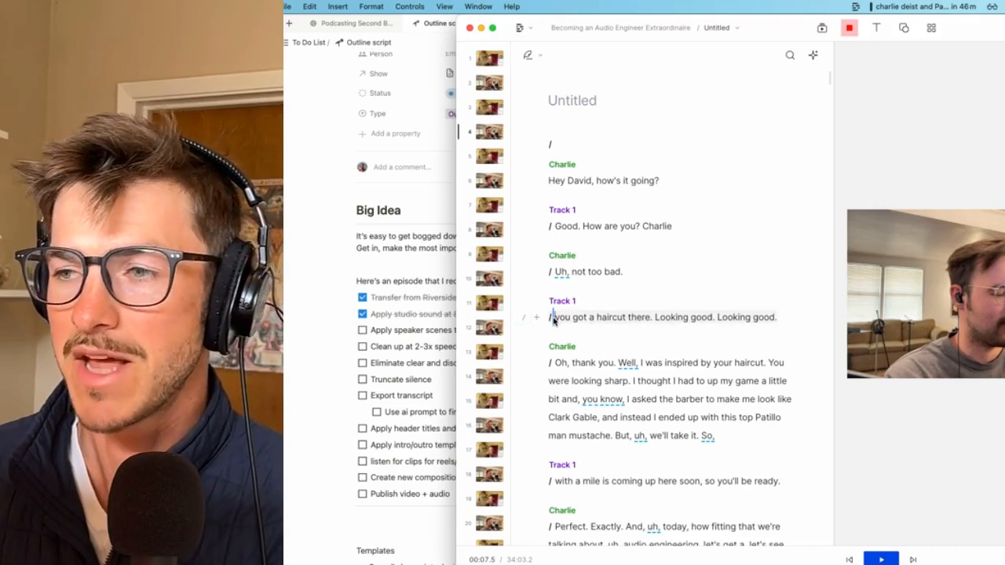
Remove the scene marker before "you got a haircut there" so the line joins the preceding scene
click(554, 320)
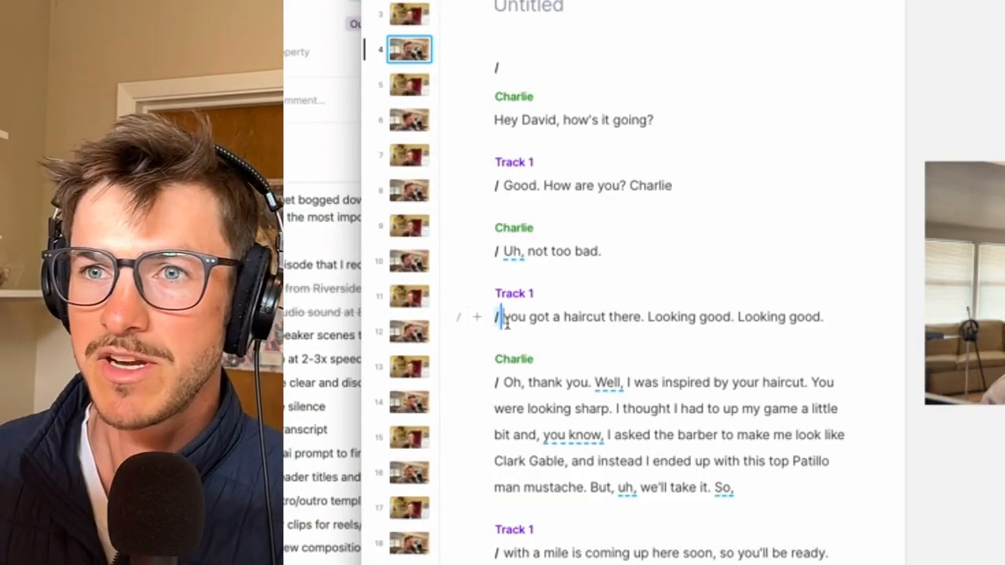
key(BackSpace)
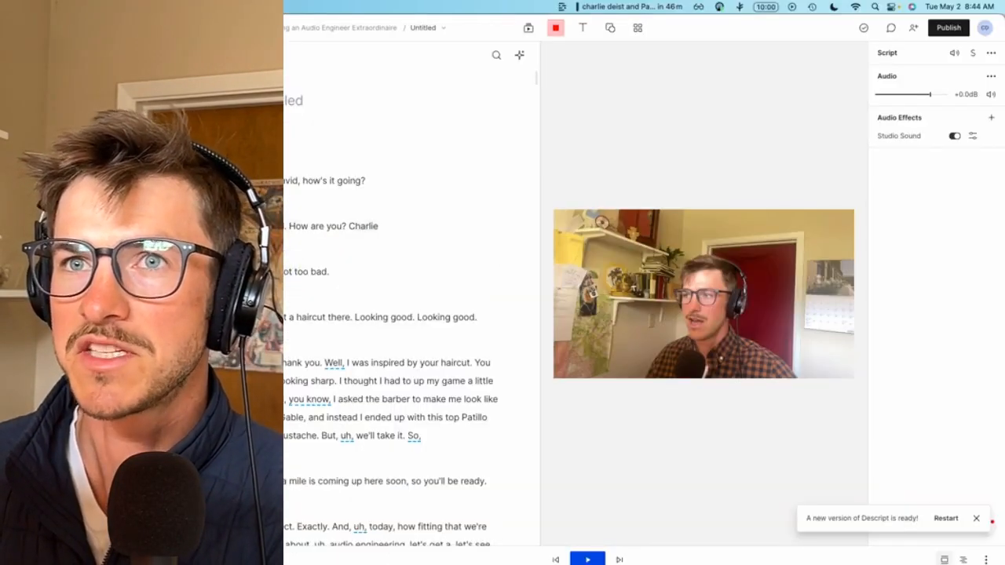
click(210, 275)
Move the host's video to the right half of the canvas and show the hidden Script: Track 1 layer
click(632, 319)
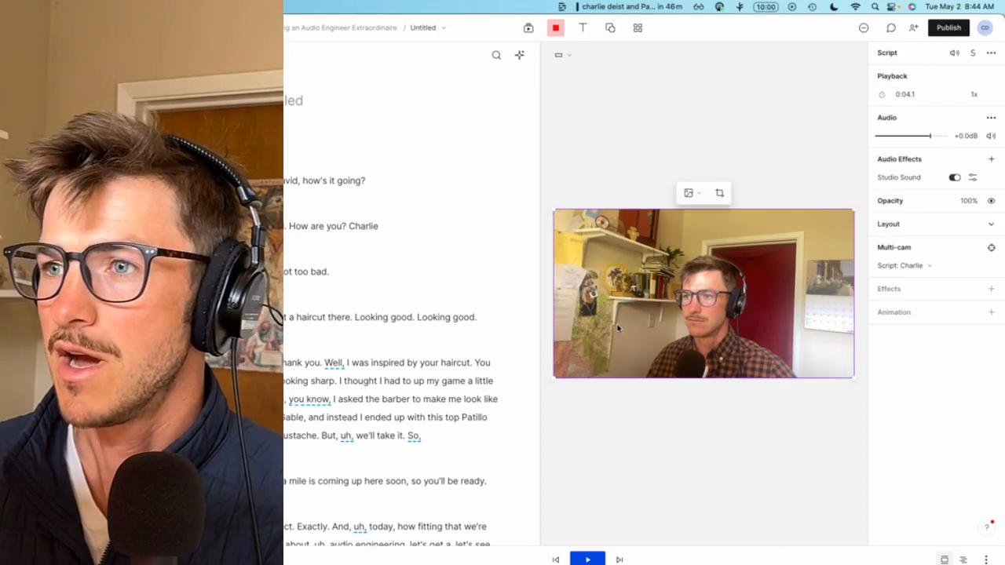
drag(586, 366, 737, 362)
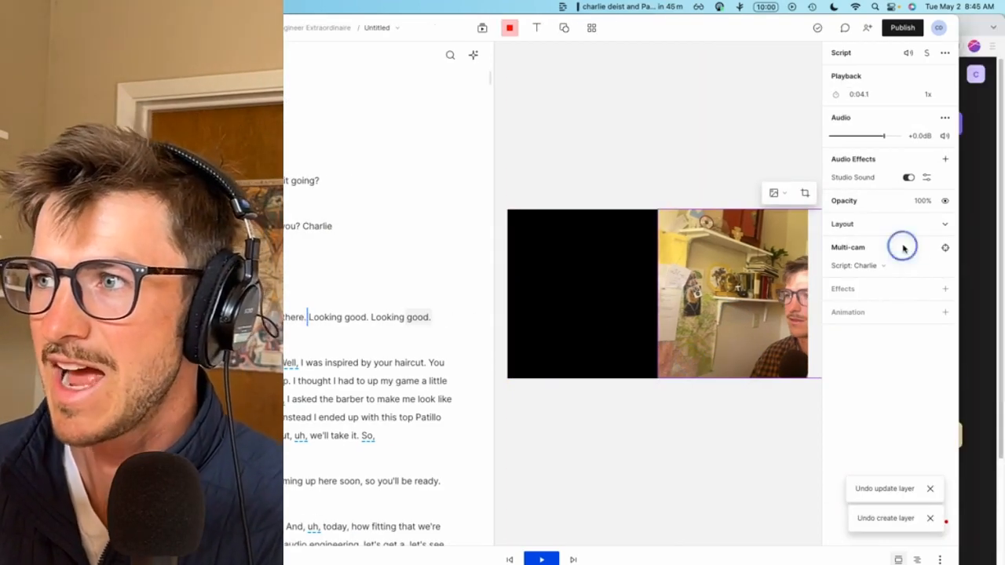
click(869, 267)
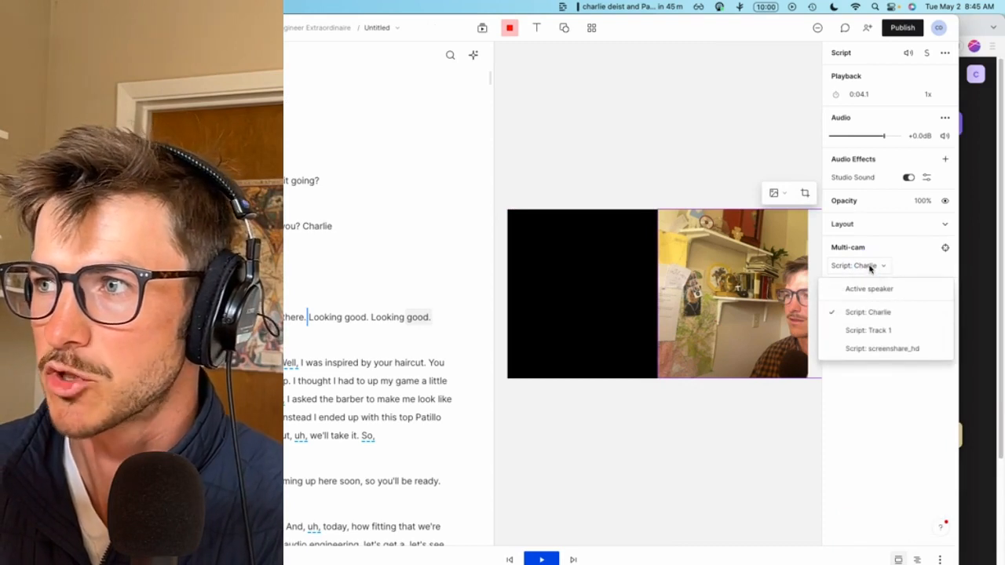
click(899, 260)
click(945, 248)
click(945, 291)
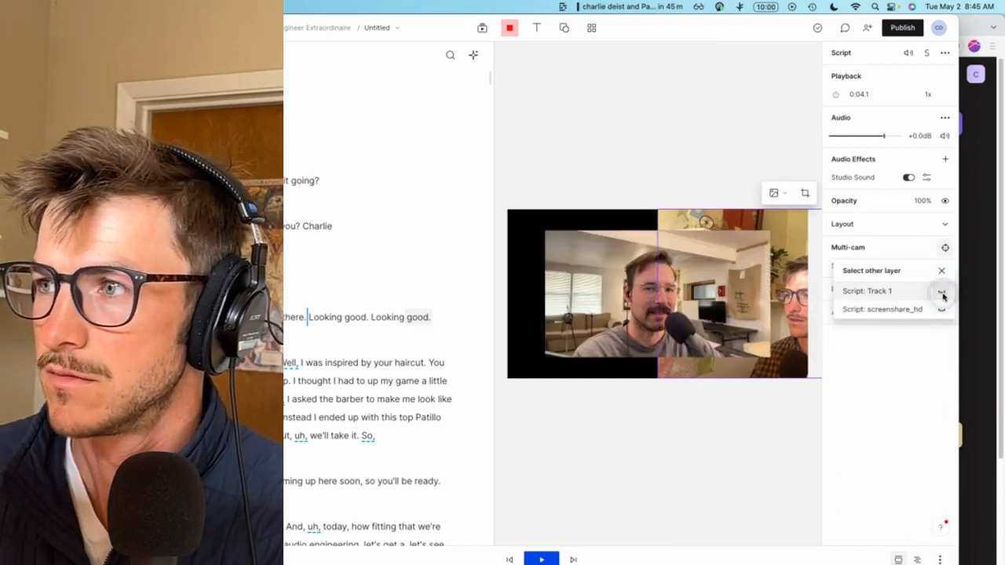
Crop the left side of the host's video inward, trimming away part of the wall and shelf
double_click(677, 318)
drag(766, 352, 726, 363)
click(770, 337)
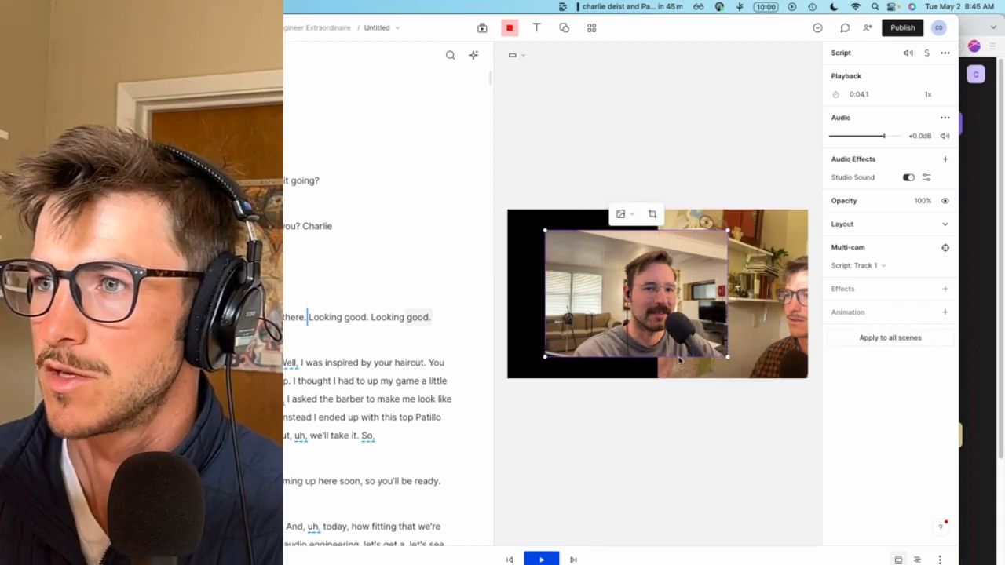
click(682, 220)
double_click(682, 220)
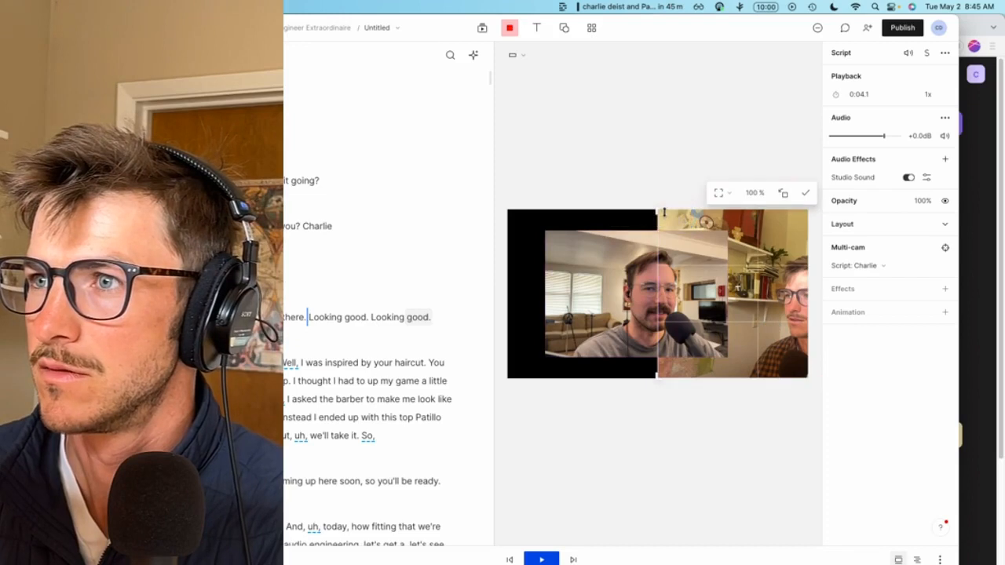
drag(659, 211, 717, 209)
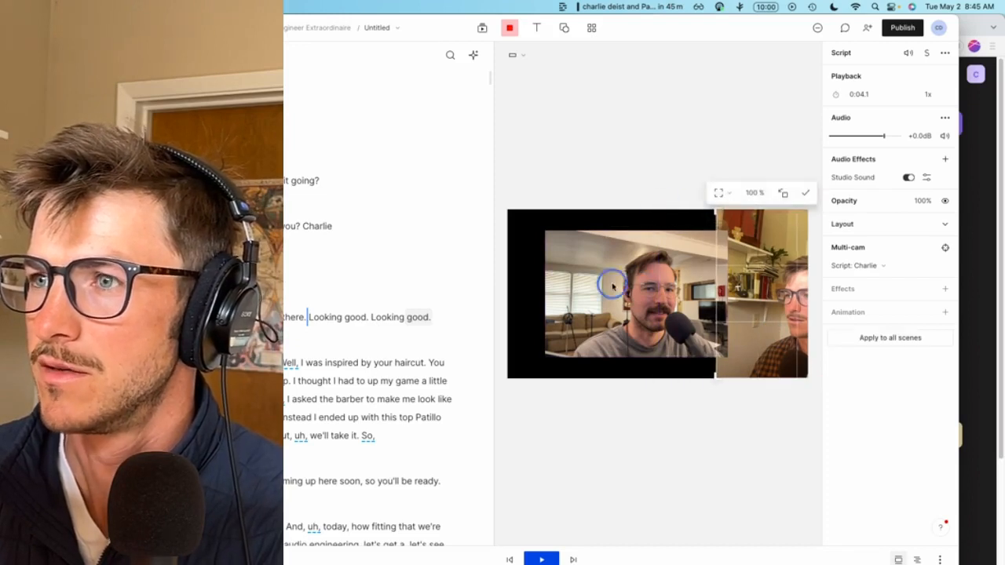
Arrange a split screen with Track 1 enlarged to full height on the left and the host's video slightly enlarged beside it
drag(610, 285, 573, 265)
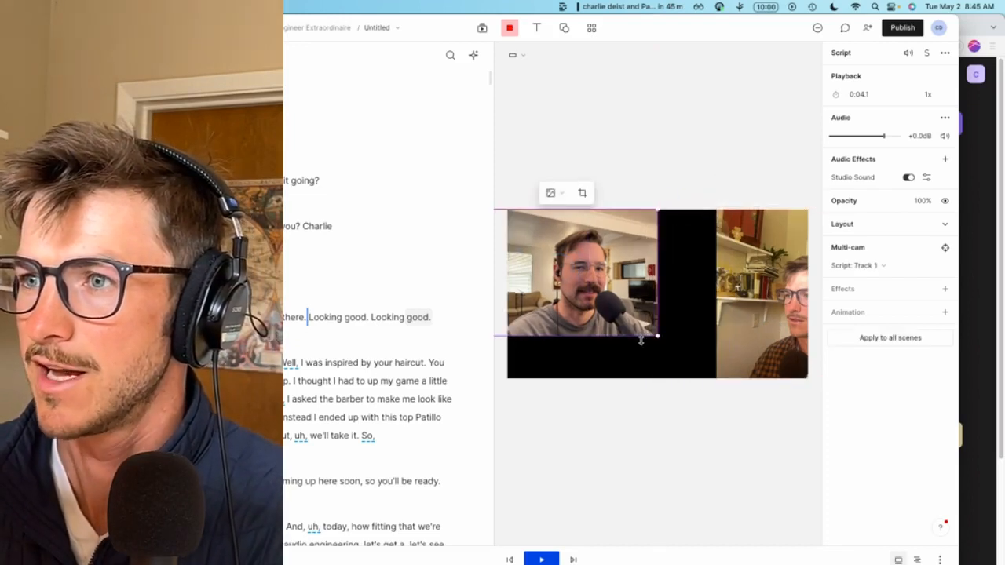
drag(657, 338, 666, 378)
click(739, 283)
drag(738, 283, 704, 282)
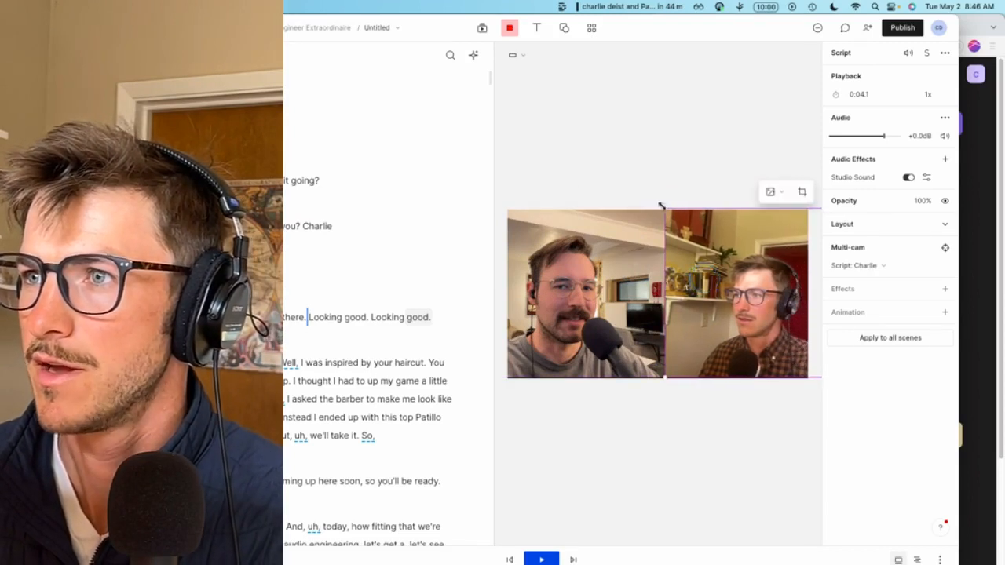
drag(664, 208, 642, 191)
drag(720, 264, 740, 267)
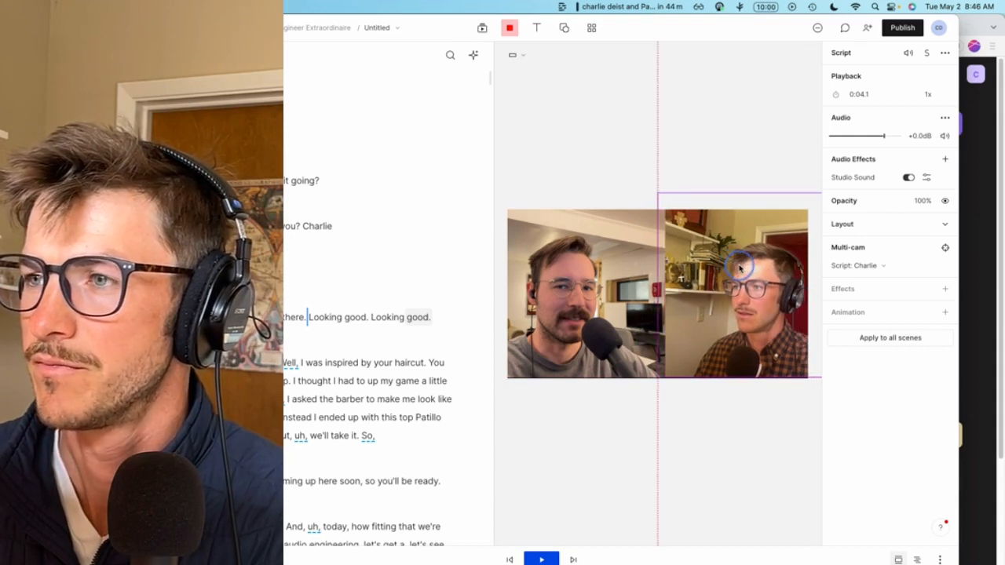
click(649, 146)
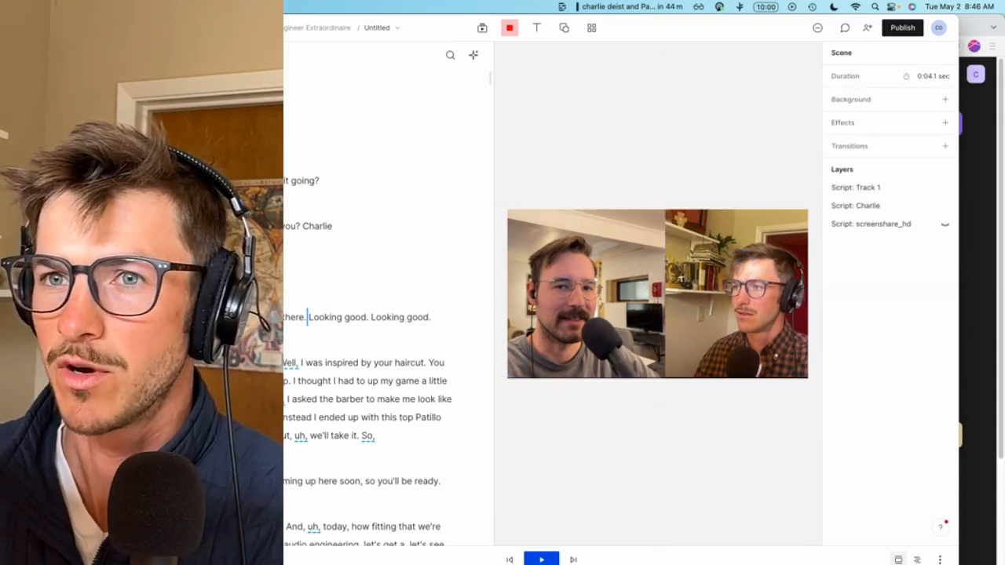
Play from "Looking good" into the host's reply to check the change from split screen to single speaker
key(space)
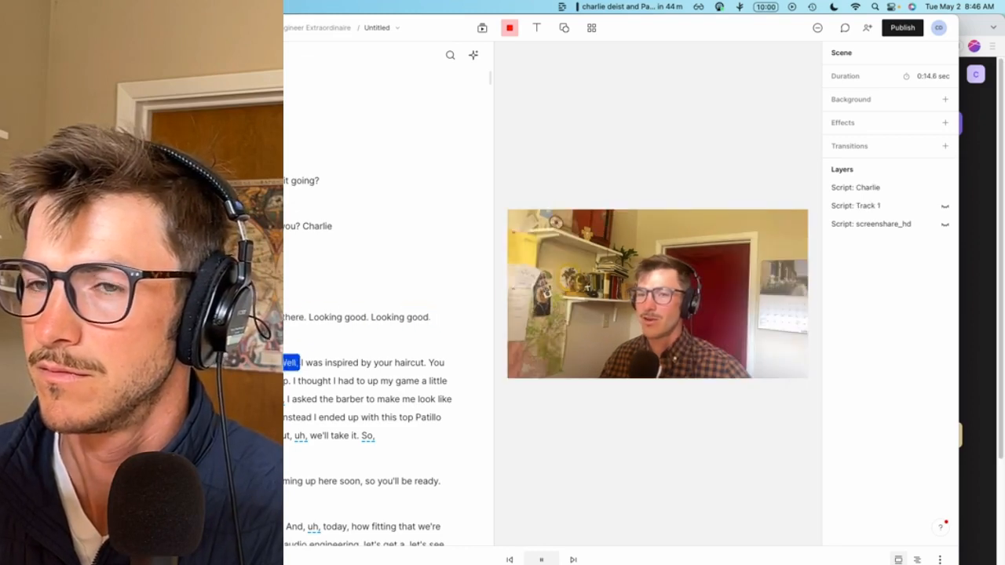
key(space)
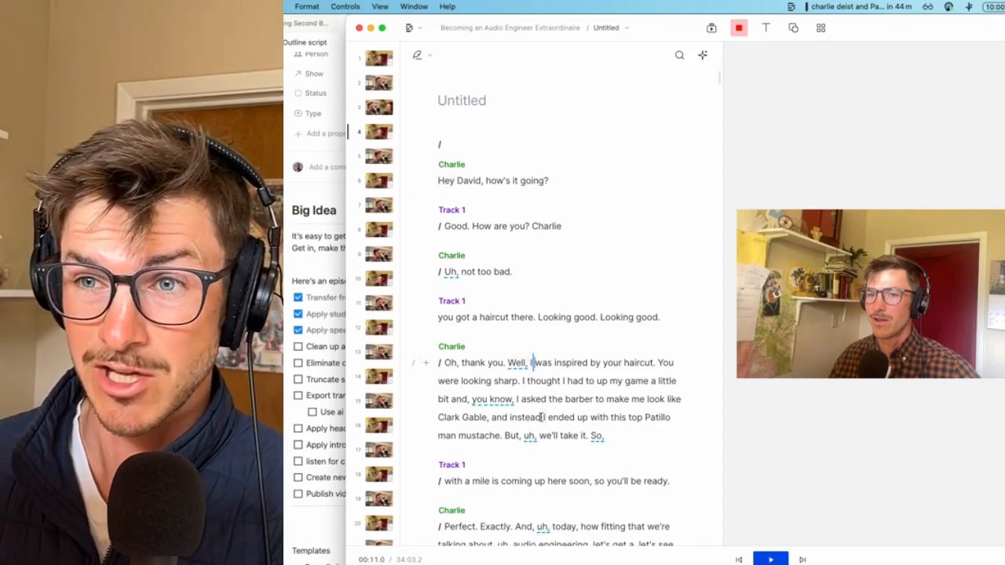
Set the playback speed to 2x and play the episode as far as "you are my go-to sound guy"
scroll(540, 440, down, 5)
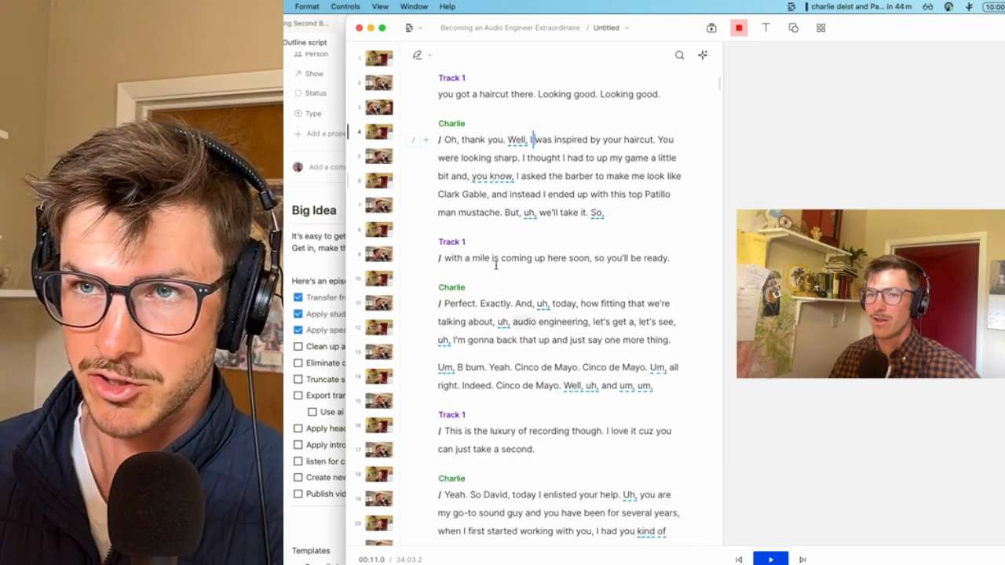
scroll(503, 299, up, 5)
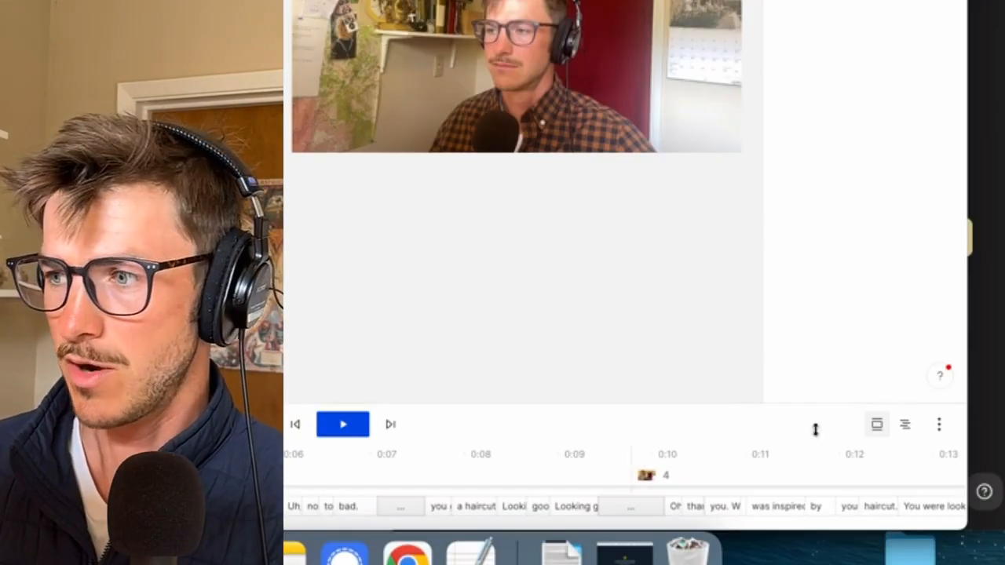
click(940, 424)
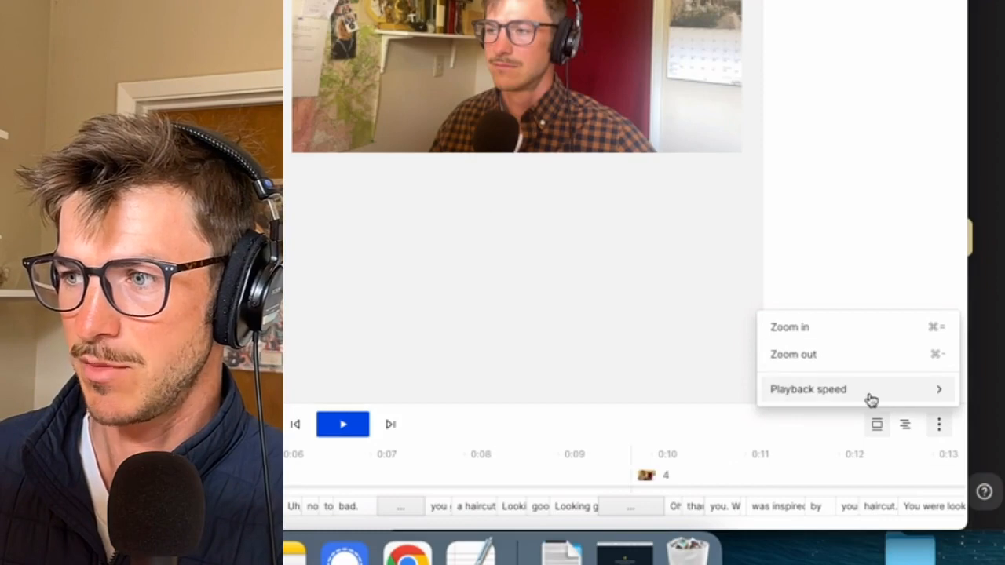
mouse_move(870, 400)
click(618, 479)
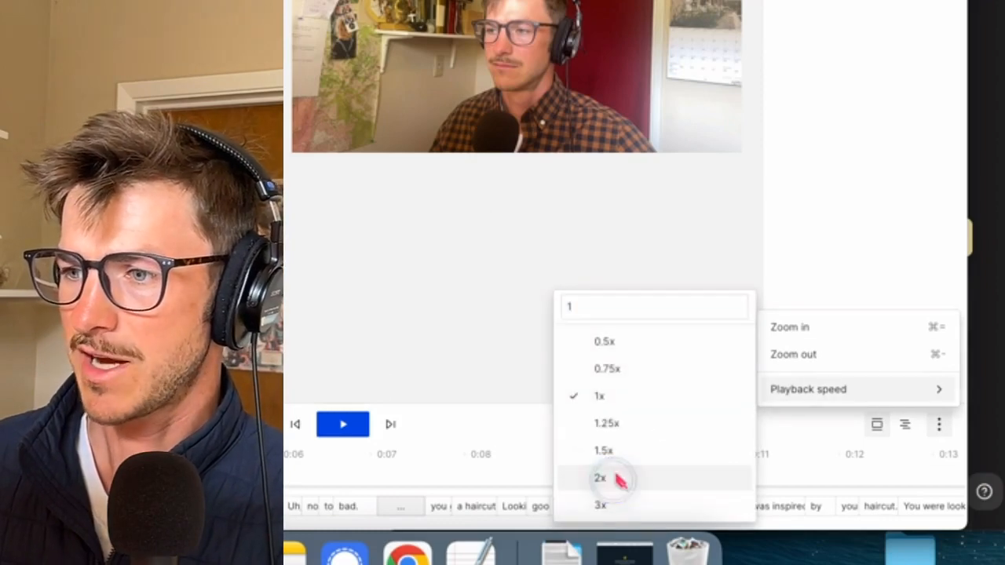
click(342, 425)
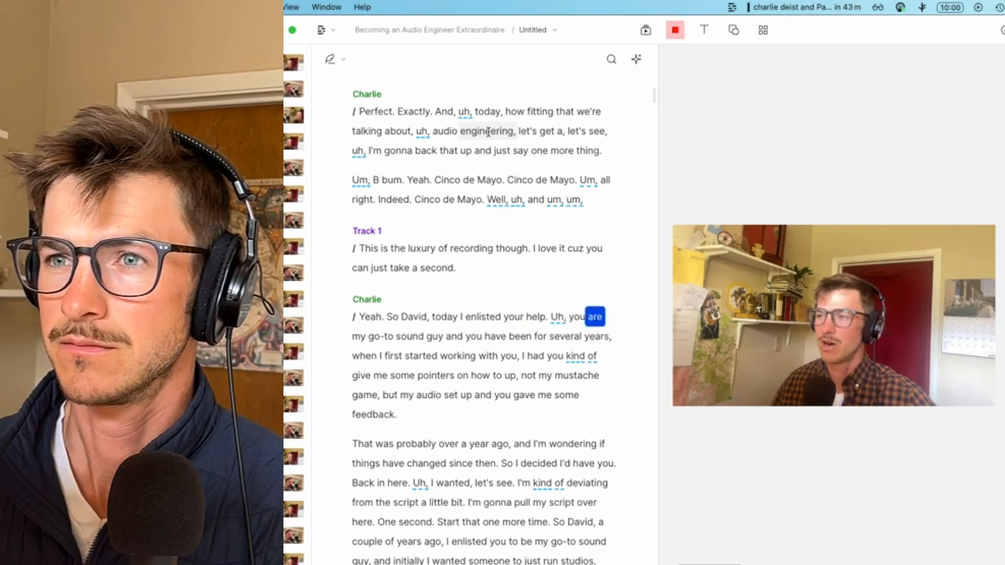
key(space)
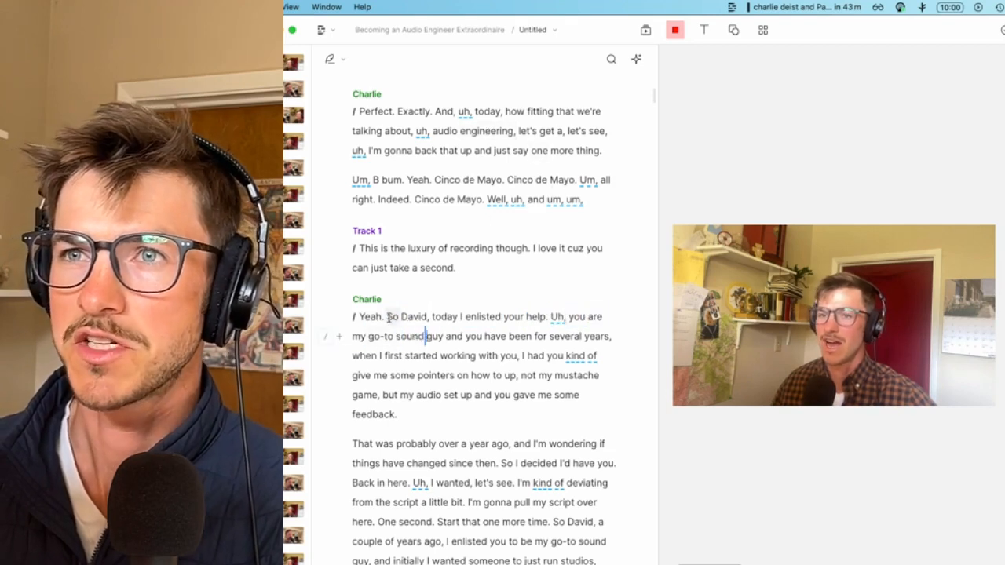
Delete the digression from "Exactly." through "Yeah." and play across the cut from "Perfect."
drag(388, 316, 436, 164)
scroll(422, 161, up, 1)
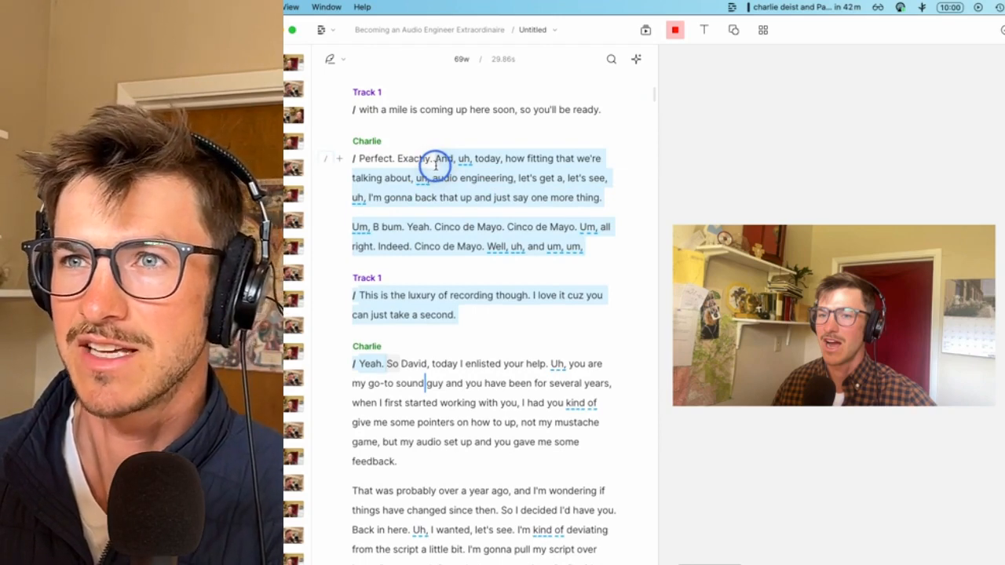
key(Delete)
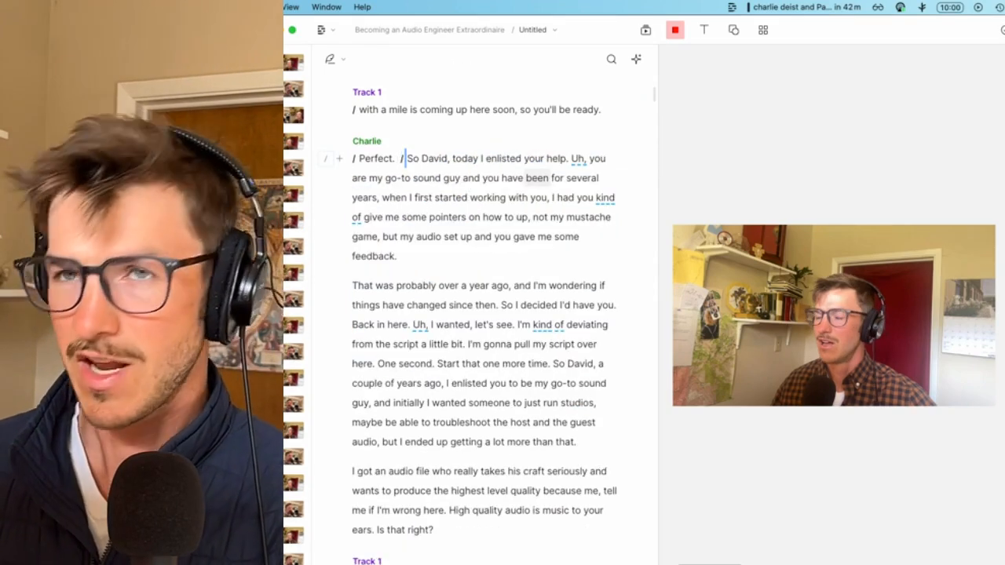
click(363, 161)
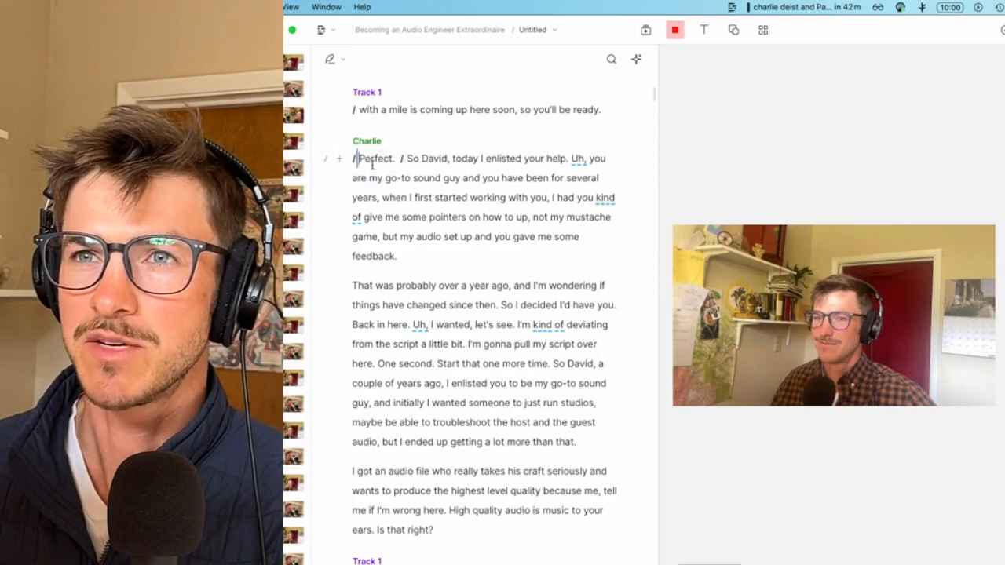
key(space)
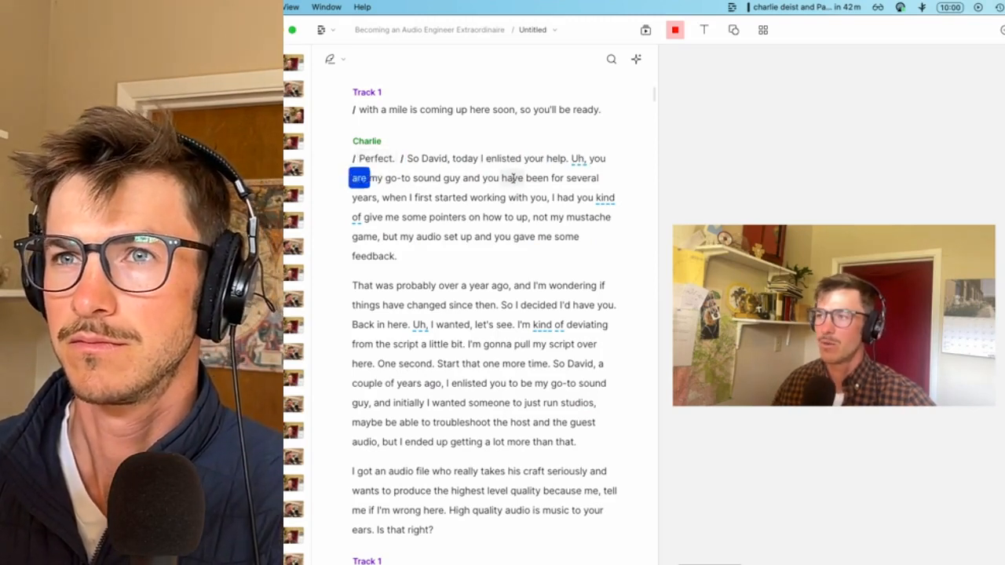
key(space)
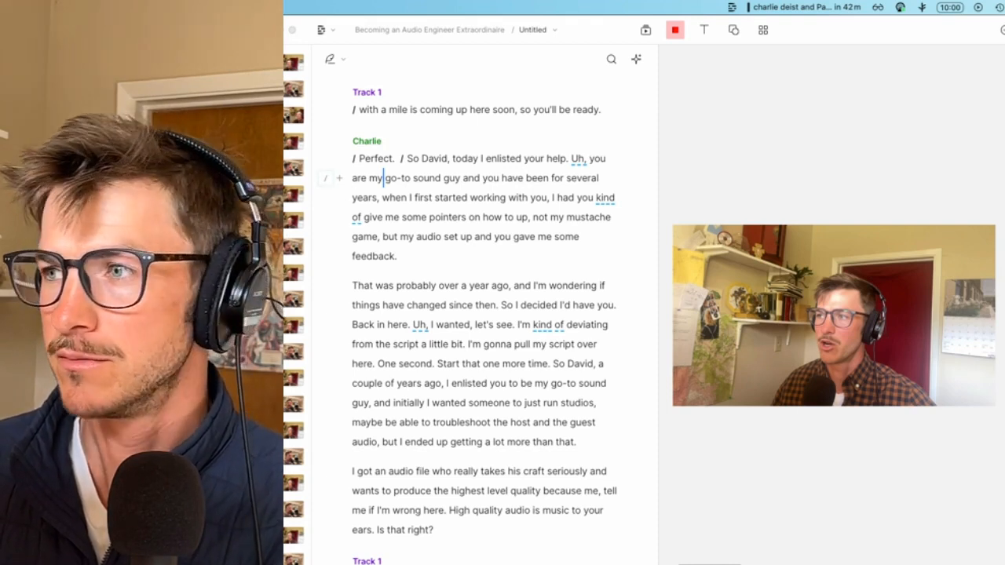
Play on to the host's restart and delete the false introduction after "Perfect." through "Start that one more time."
click(388, 324)
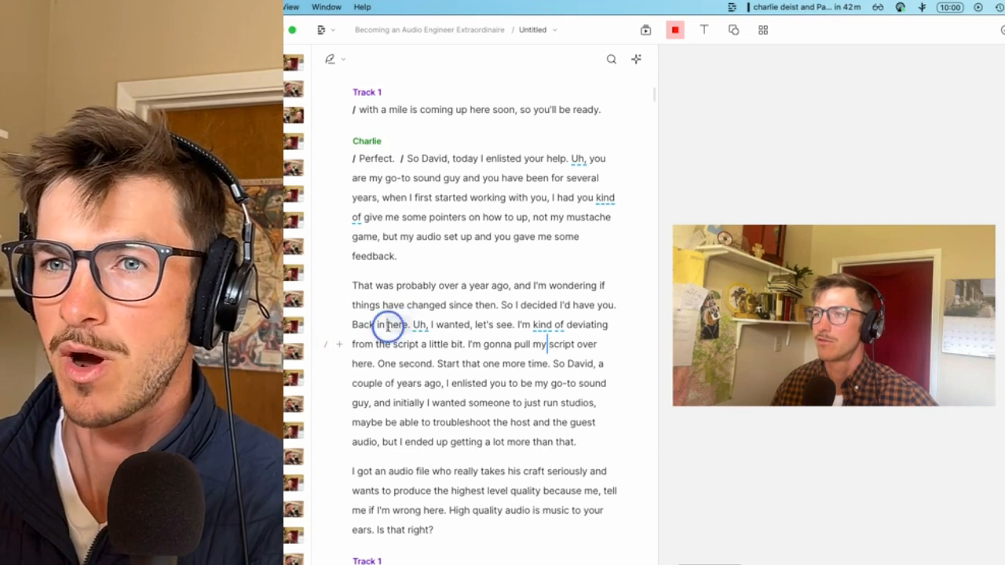
key(space)
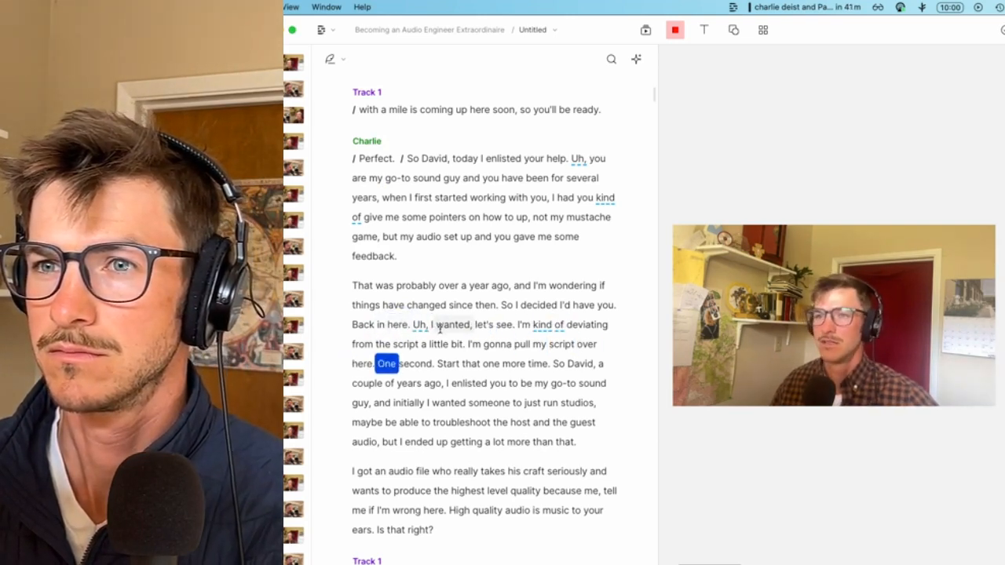
key(space)
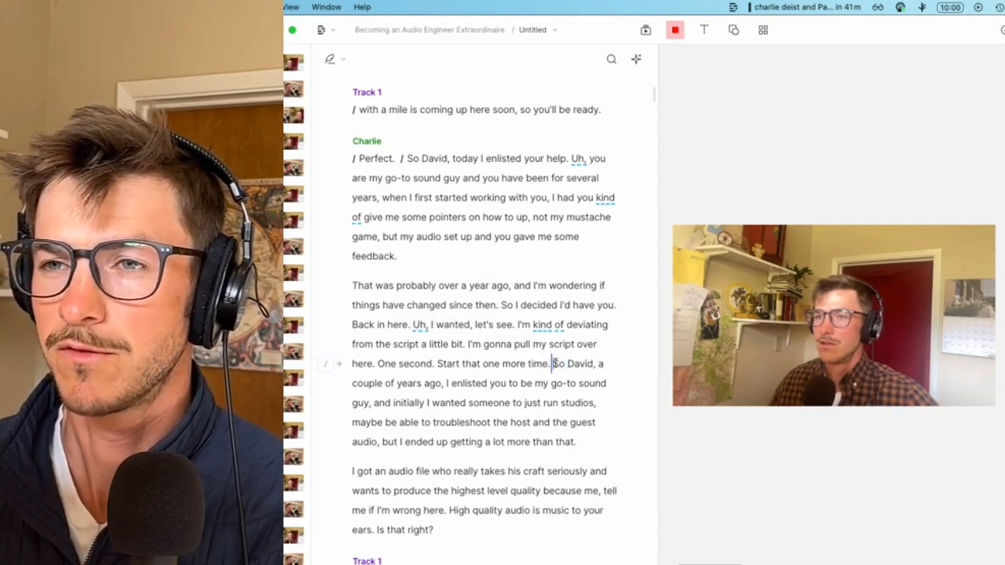
drag(552, 364, 408, 162)
key(BackSpace)
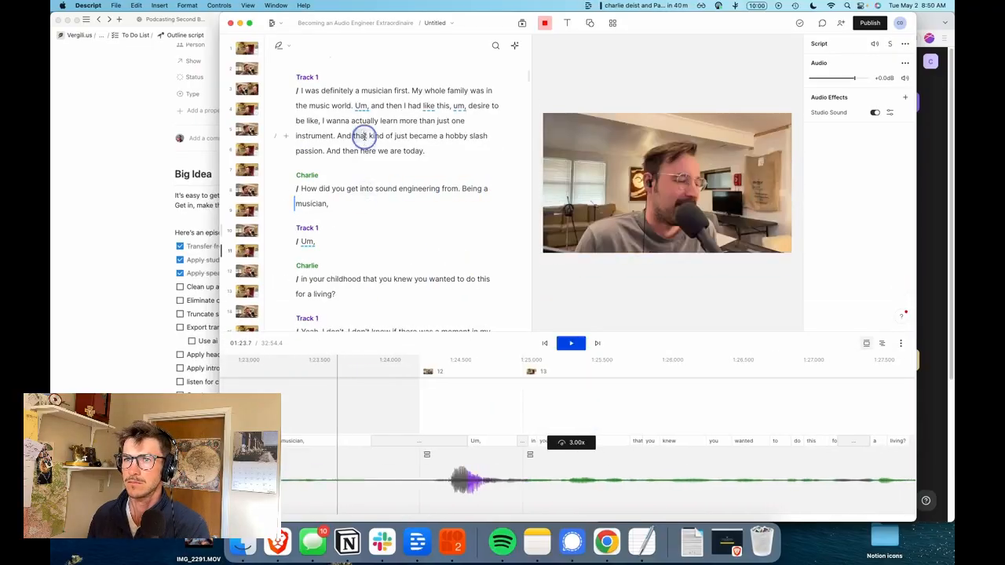
Replay from "And you're also a musician", delete "Were you a musician first" through "here we are today", and resume playback
scroll(366, 134, up, 3)
click(385, 101)
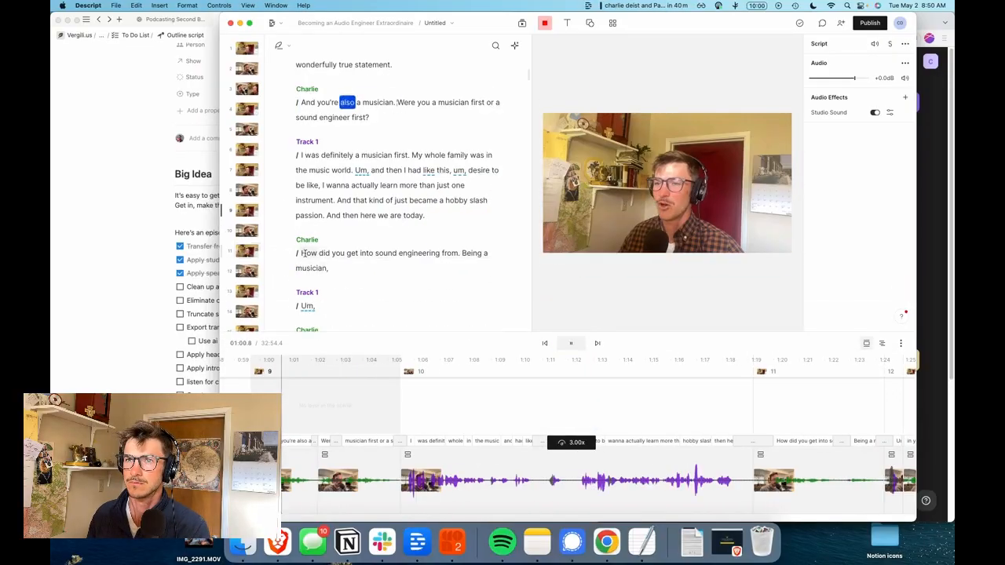
drag(391, 100, 439, 214)
key(BackSpace)
key(space)
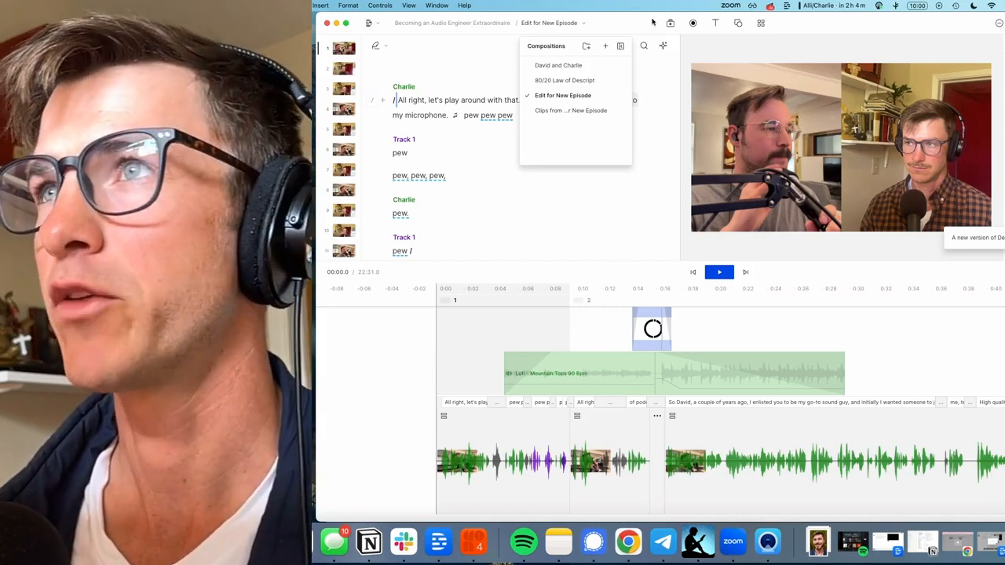
Bring up the Shorten word gaps tool for the composition, then open Remove filler words
click(664, 47)
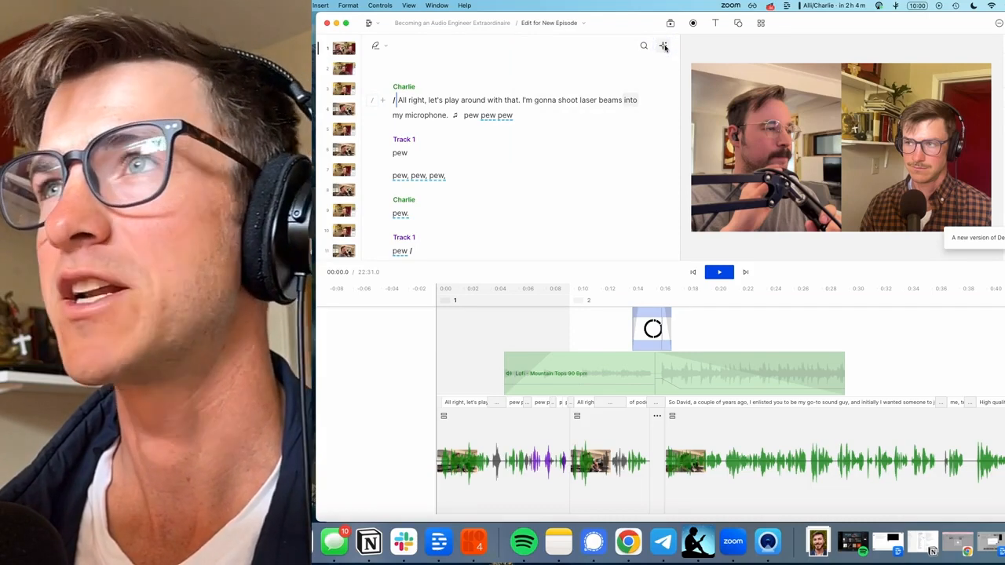
click(664, 46)
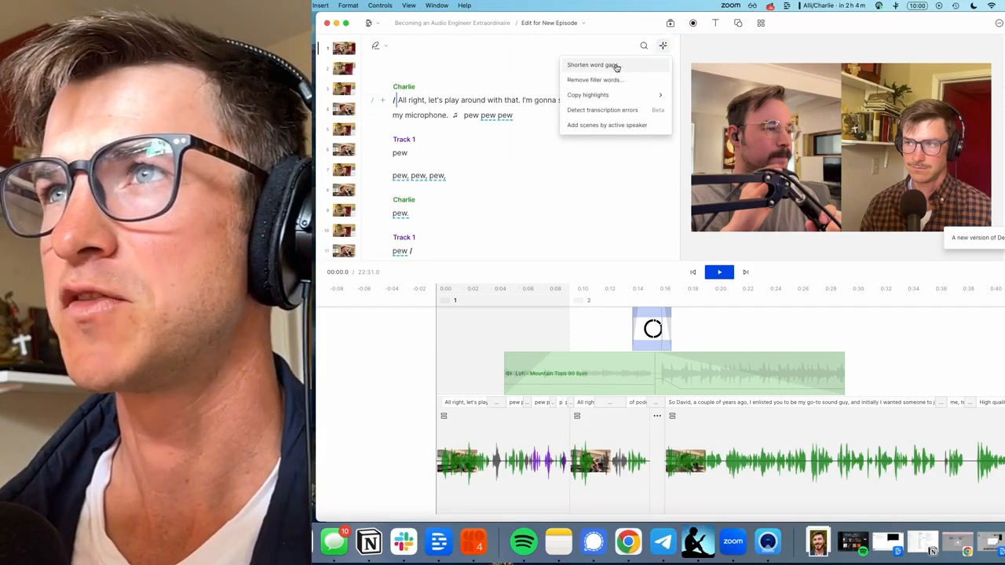
click(616, 66)
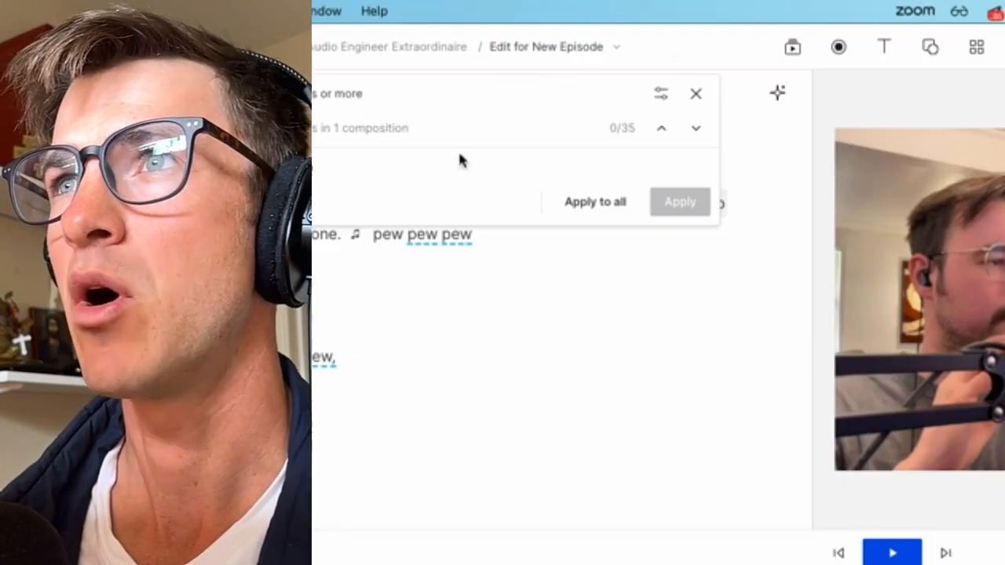
click(663, 45)
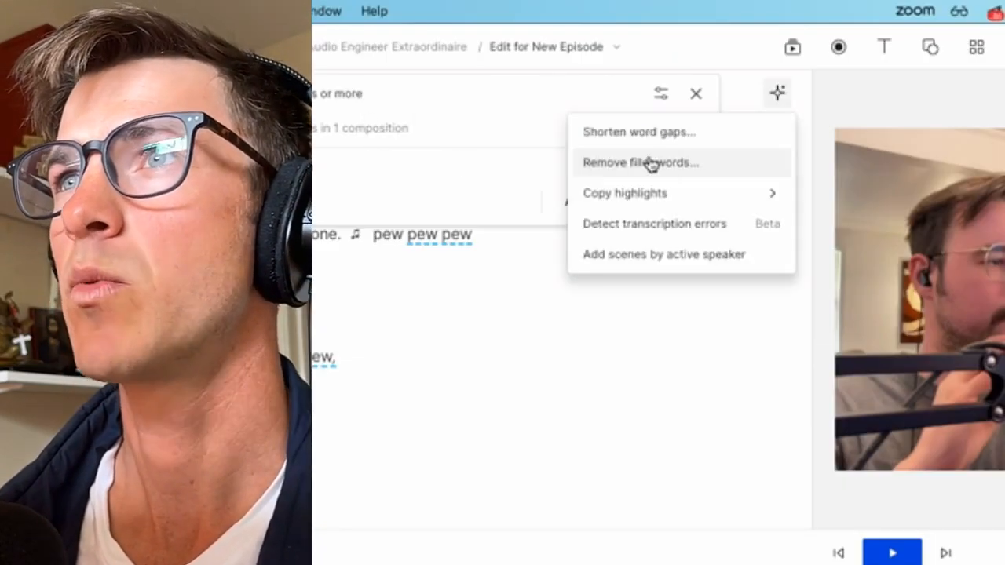
click(601, 80)
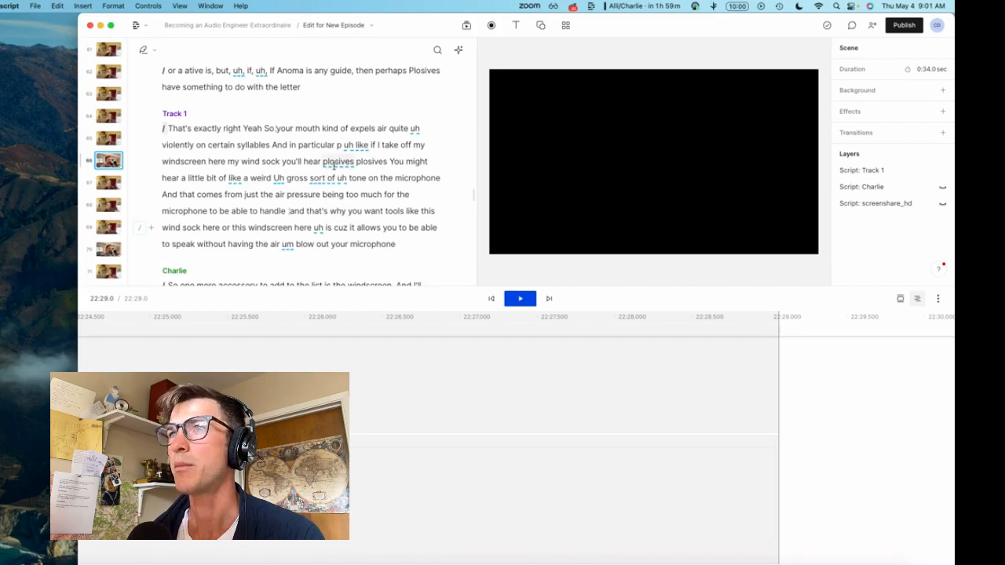
Play the Track 1 passage from "plosives", then replay it from "like a weird" through "microphone" to listen for filler words
click(333, 165)
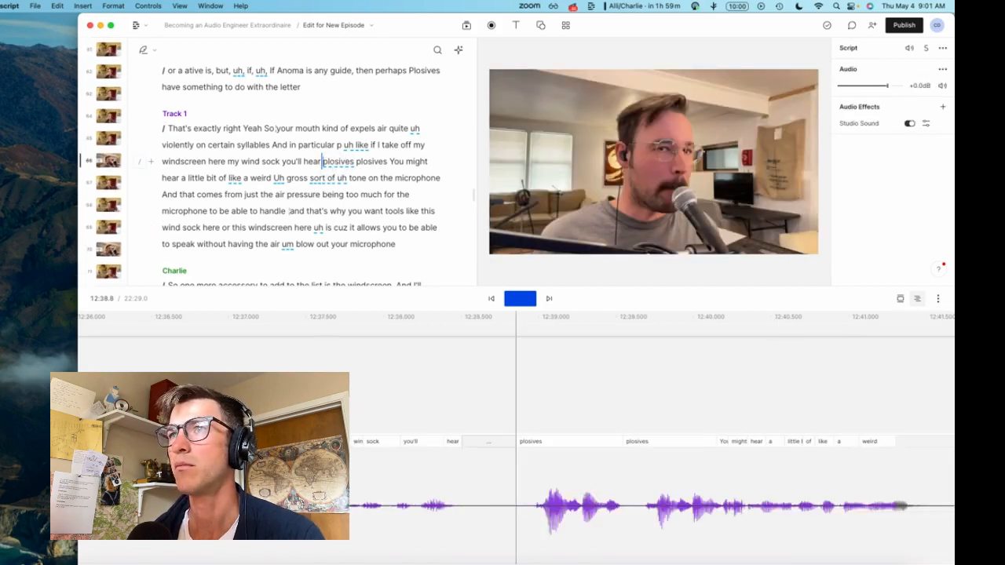
key(space)
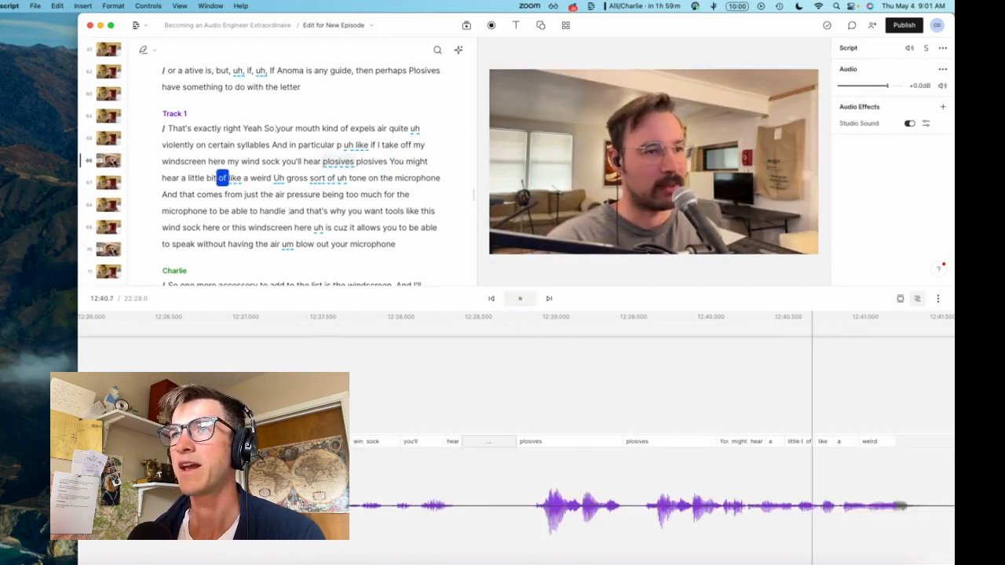
key(space)
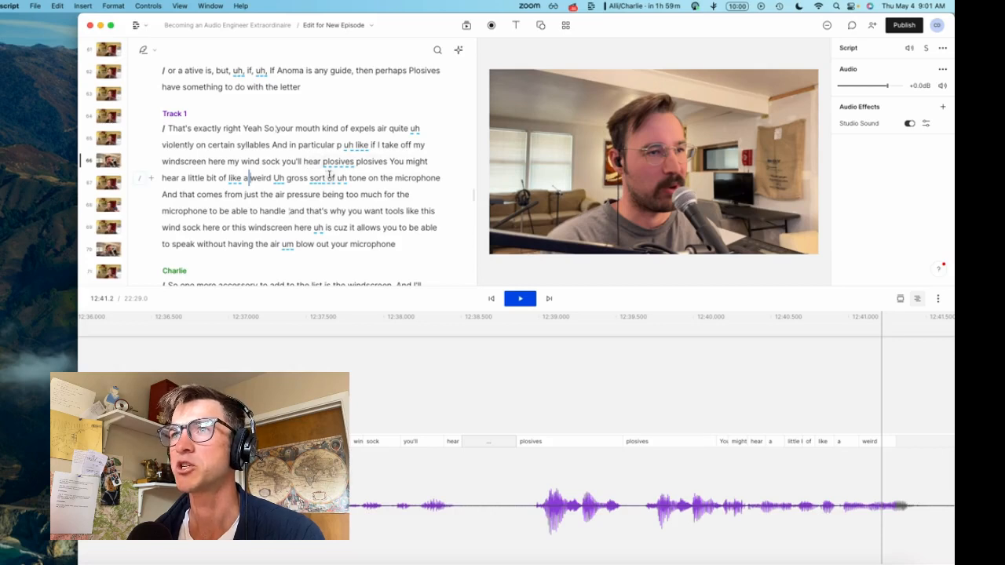
click(227, 178)
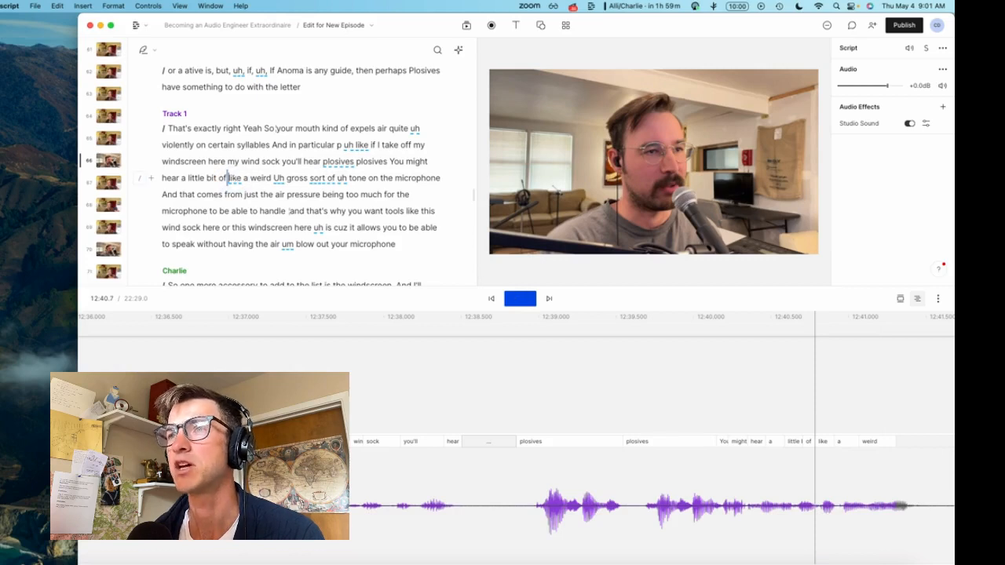
key(space)
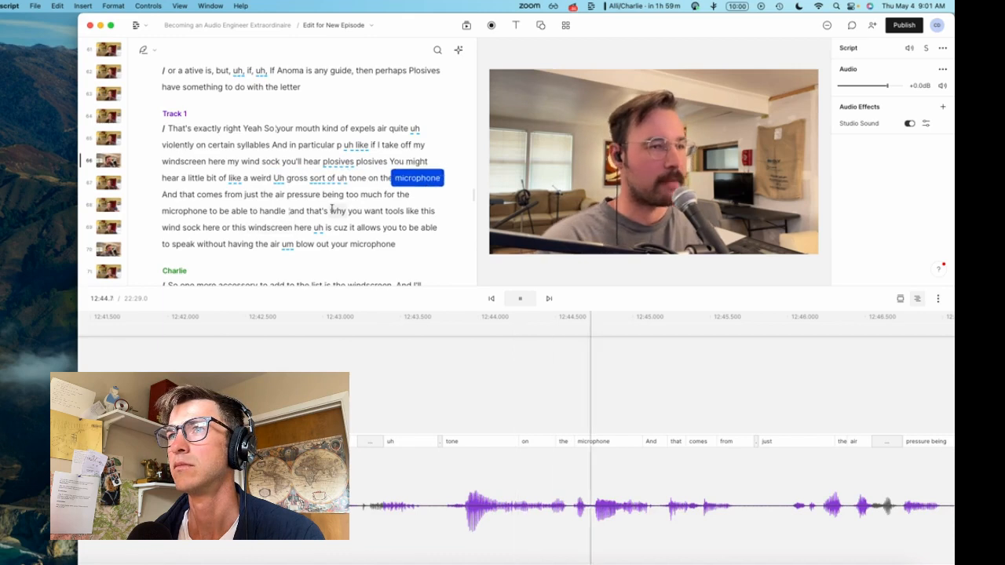
key(space)
Delete the filler words "like", "Uh" and "sort of uh" around "a weird gross tone" and play across the cuts
double_click(234, 178)
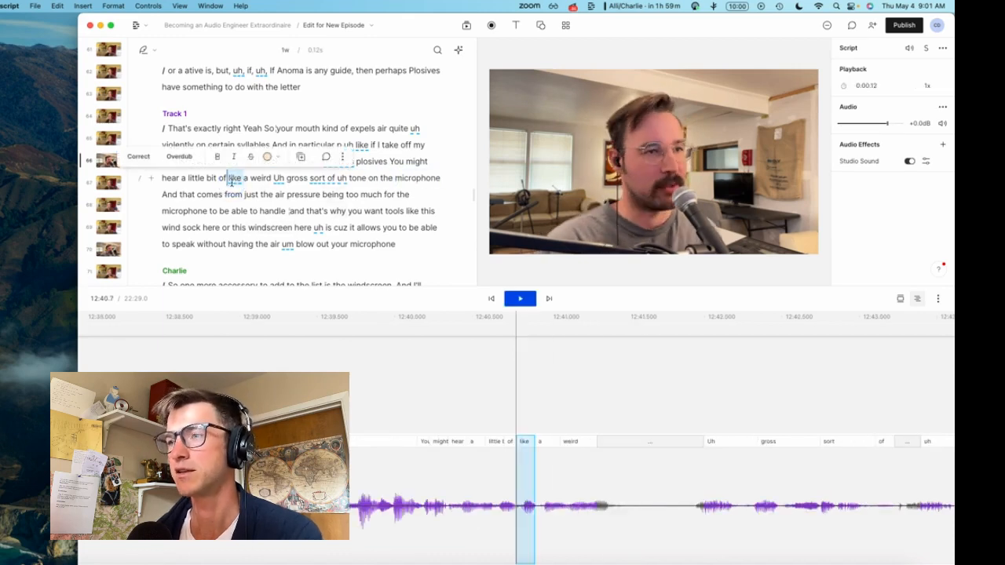
key(BackSpace)
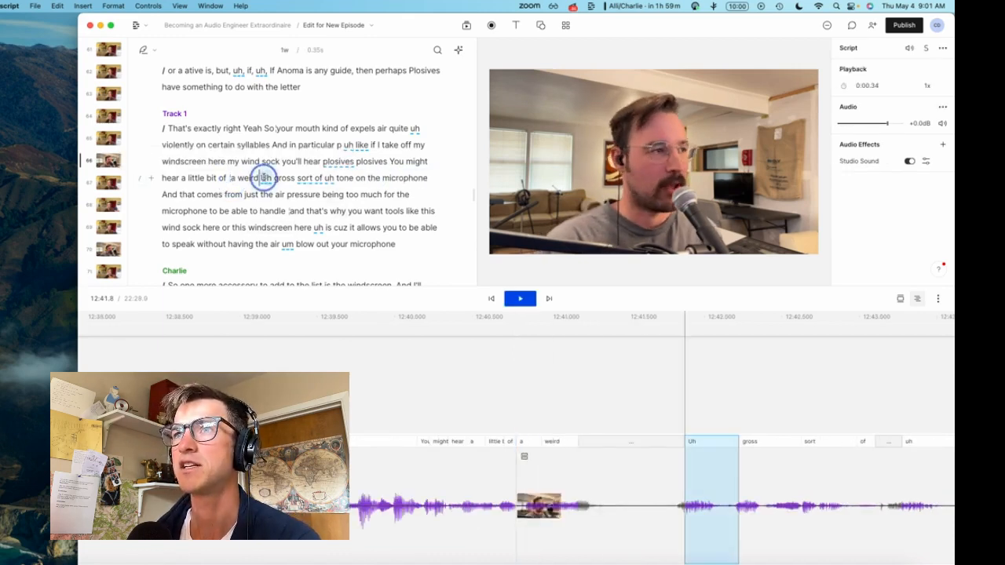
double_click(266, 178)
key(BackSpace)
drag(287, 179, 323, 179)
key(BackSpace)
click(196, 177)
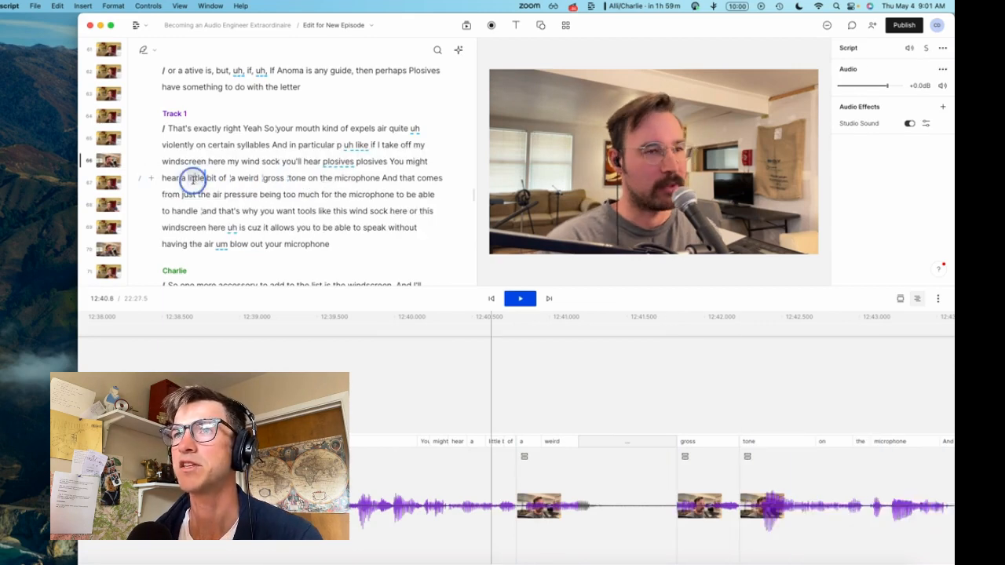
key(space)
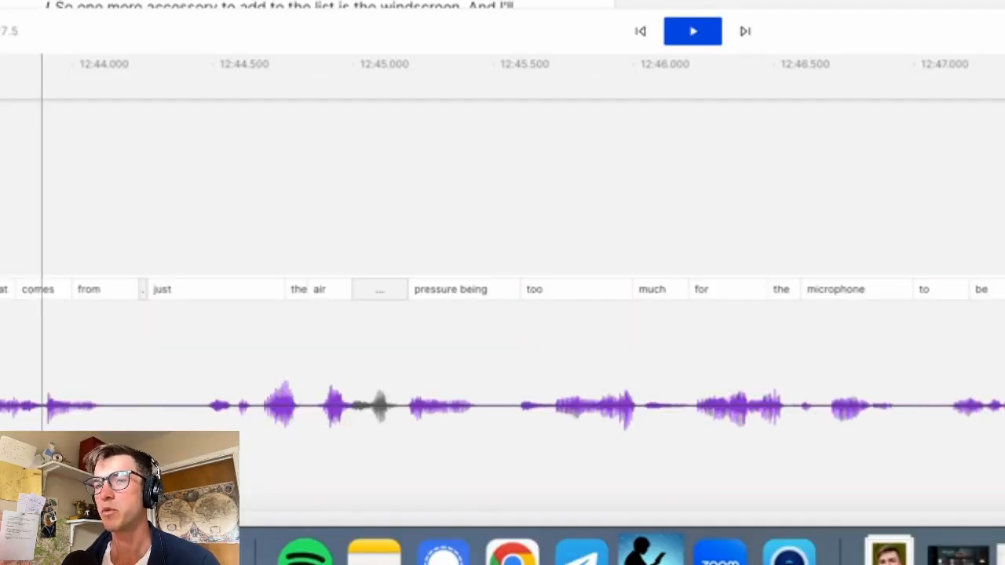
Undo the filler-word deletions around "a weird gross tone" and the earlier removal of "Um" before "and that's why"
key(super+z)
key(super+z)
key(super+z)
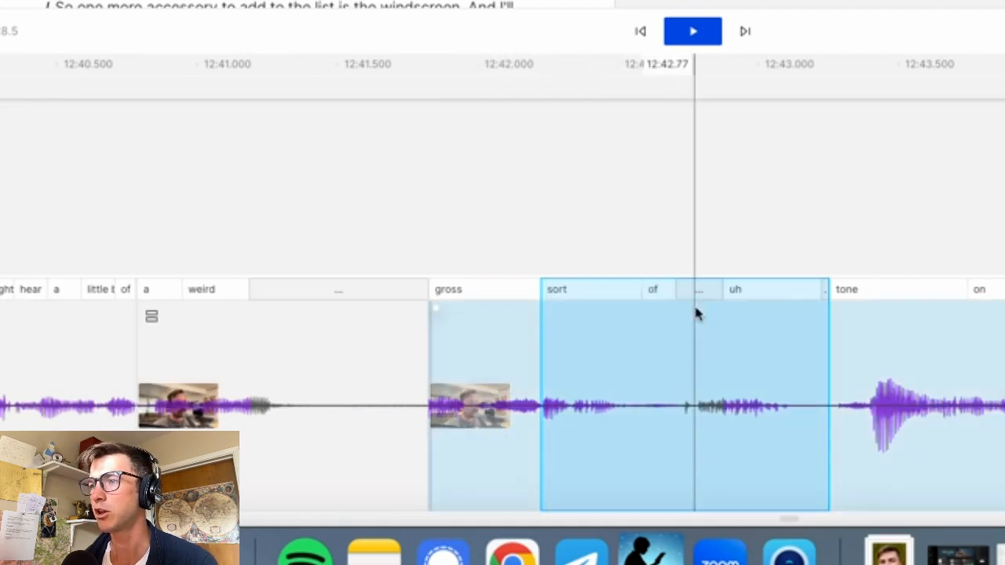
key(super+z)
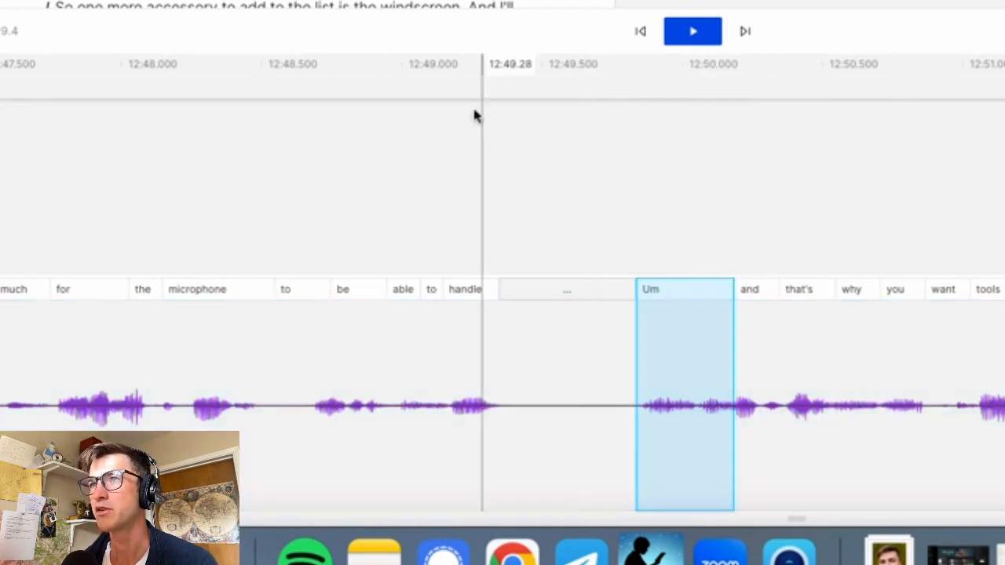
key(super+z)
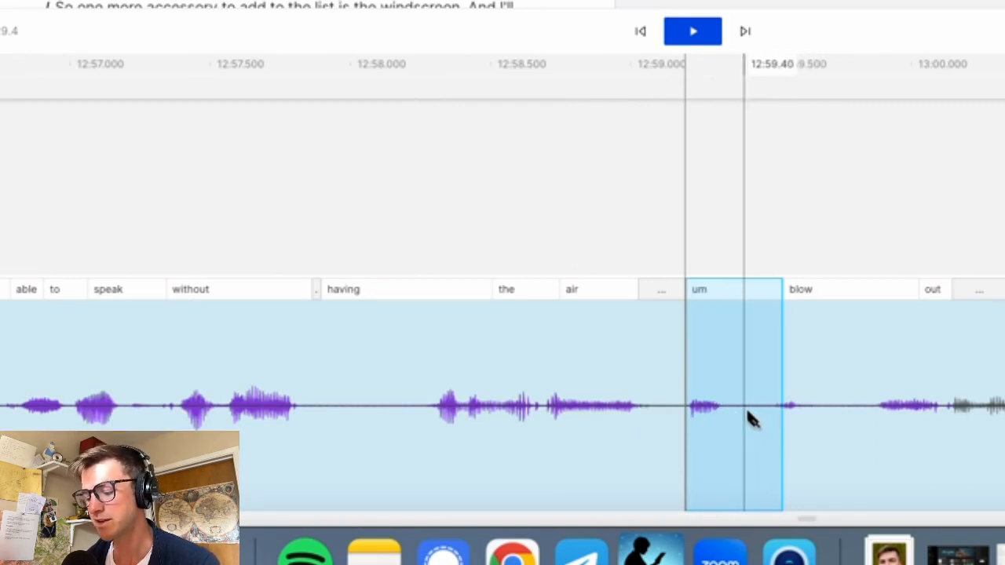
Cut only the spoken "um" between "air" and "blow out", keeping the pause after it, and check the "Um" before "and that's why"
click(682, 420)
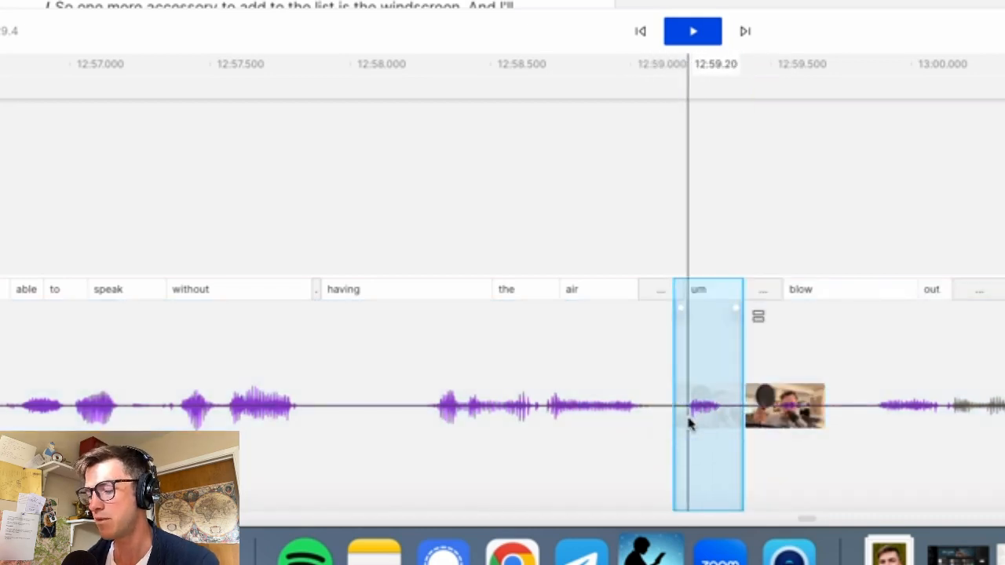
key(BackSpace)
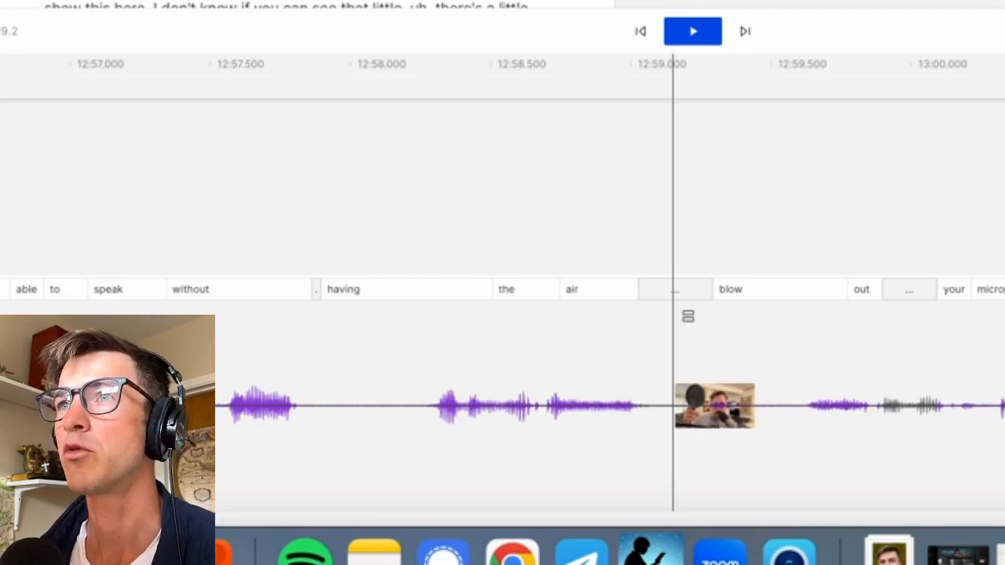
double_click(685, 289)
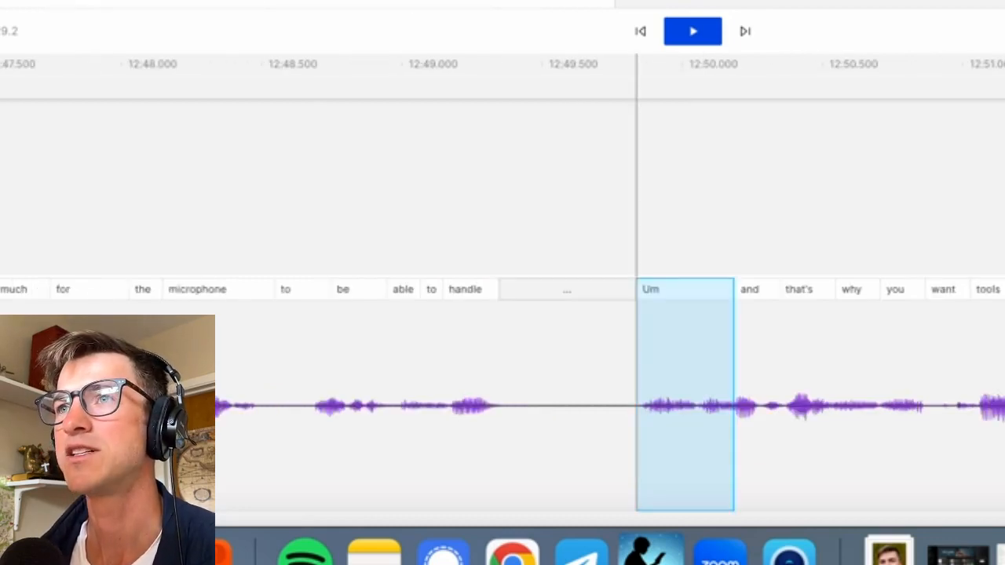
Delete "uh," and part of the pause after "that little" in Charlie's windscreen passage and play across the cut twice
click(685, 289)
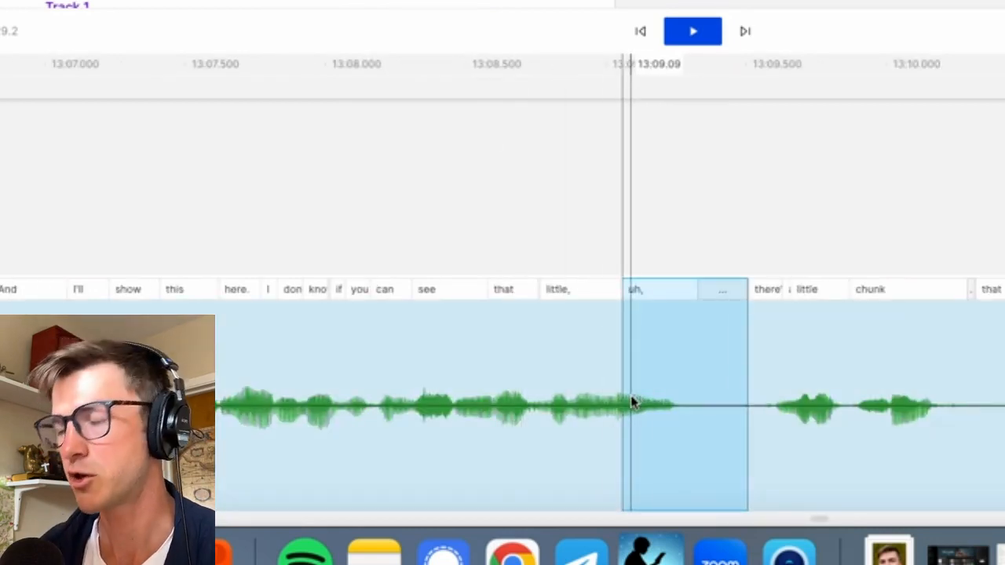
key(Delete)
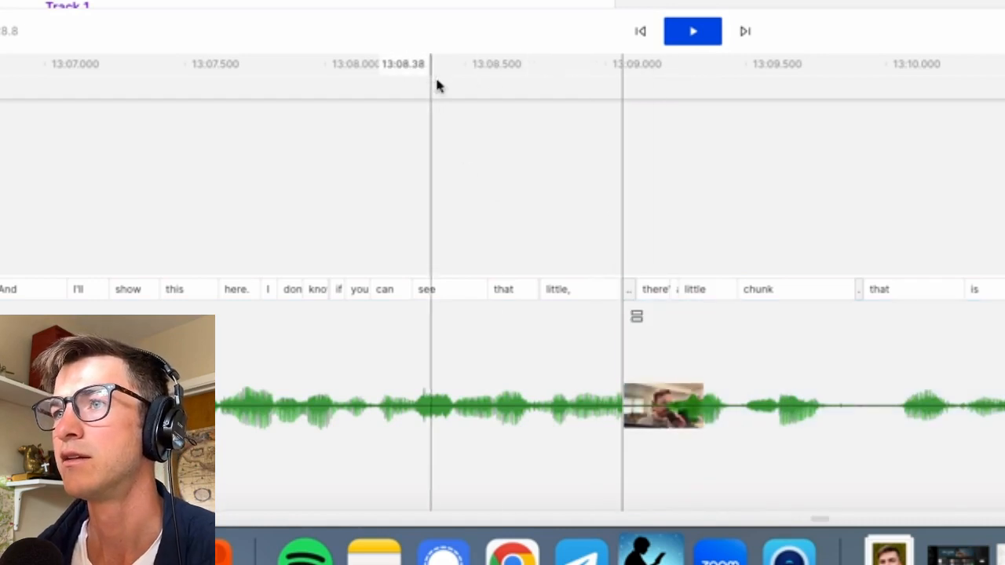
click(438, 77)
key(space)
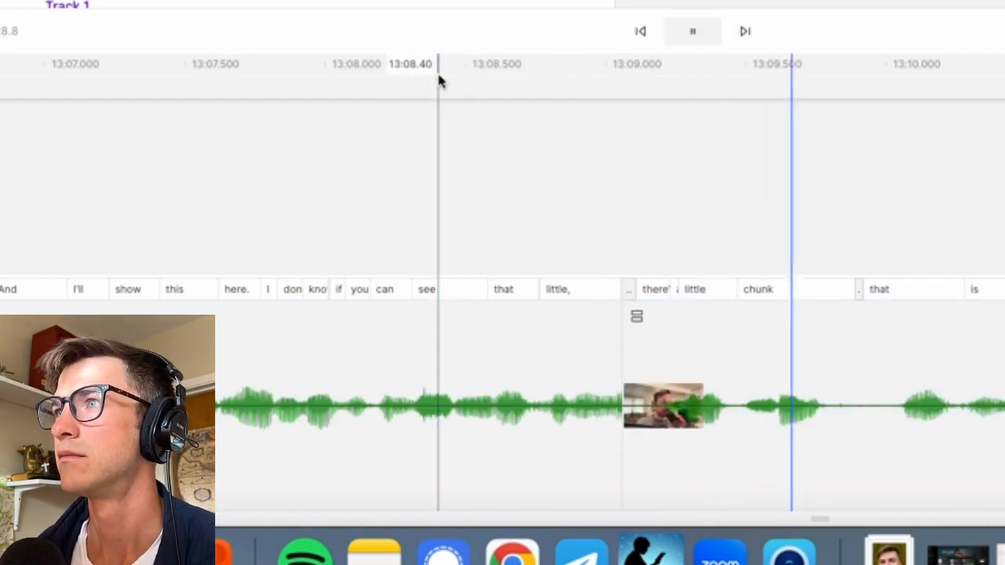
key(space)
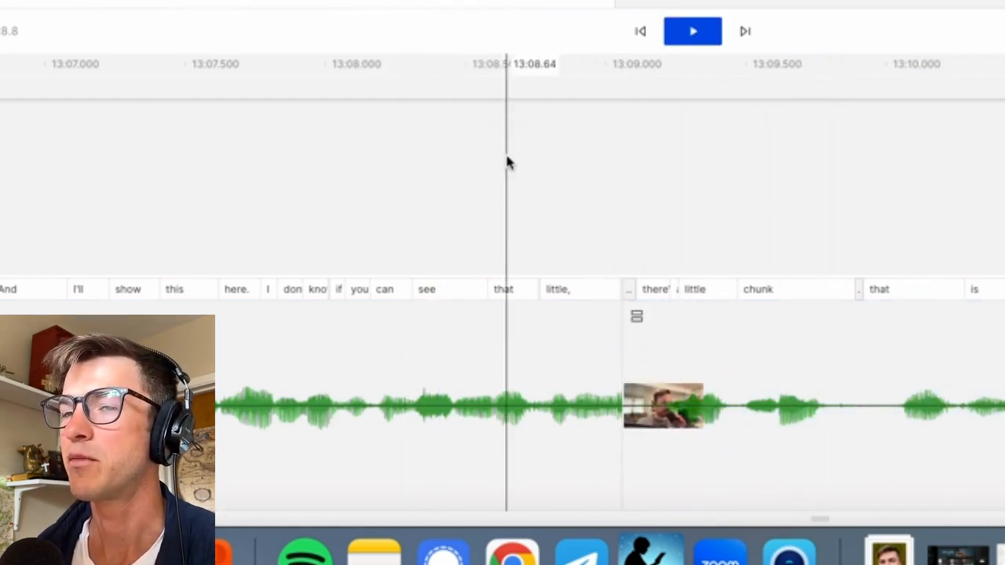
key(space)
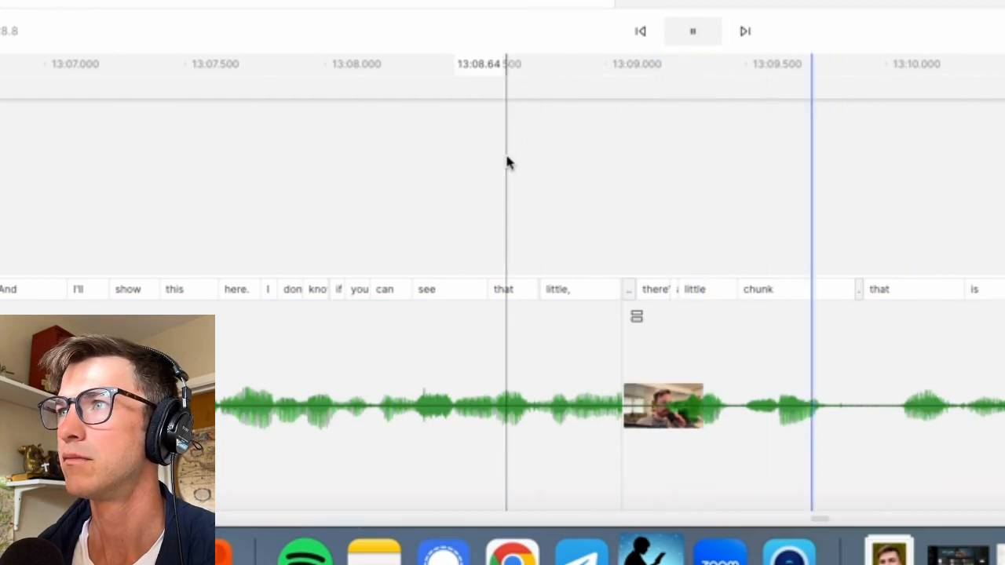
key(space)
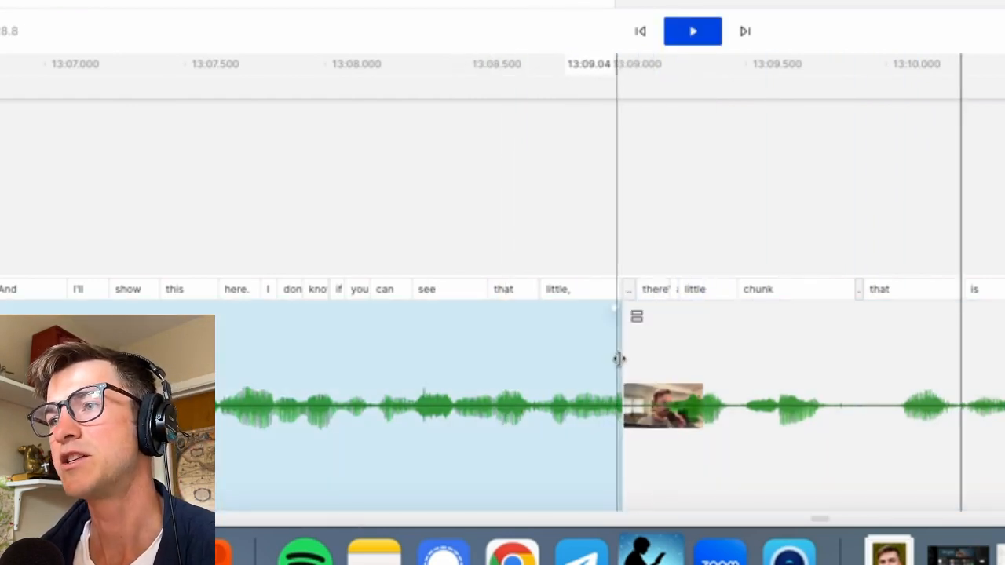
Extend the clip before the cut to restore "uh," and a short pause before "there's a little chunk", and replay it
drag(621, 358, 706, 355)
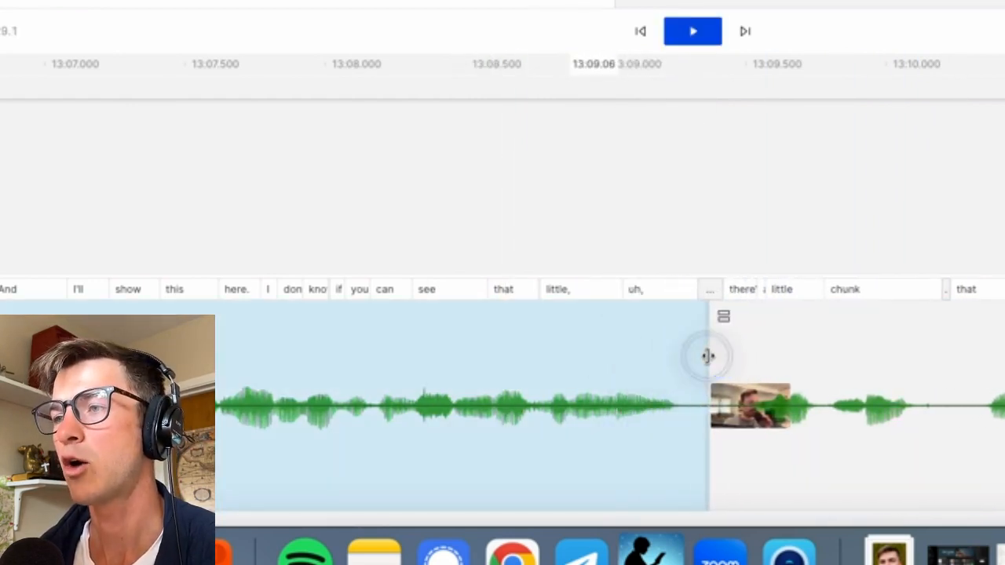
click(492, 184)
key(space)
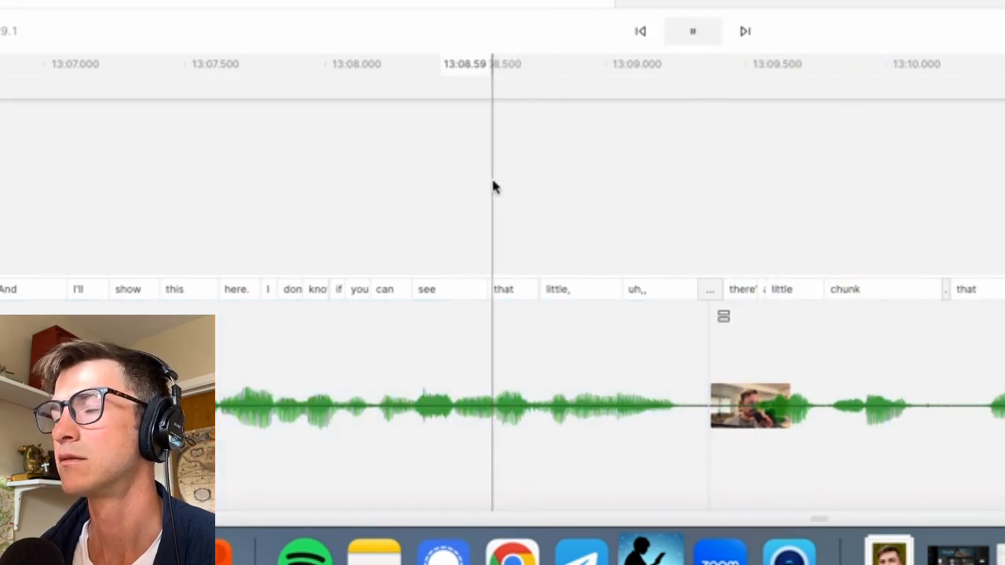
key(space)
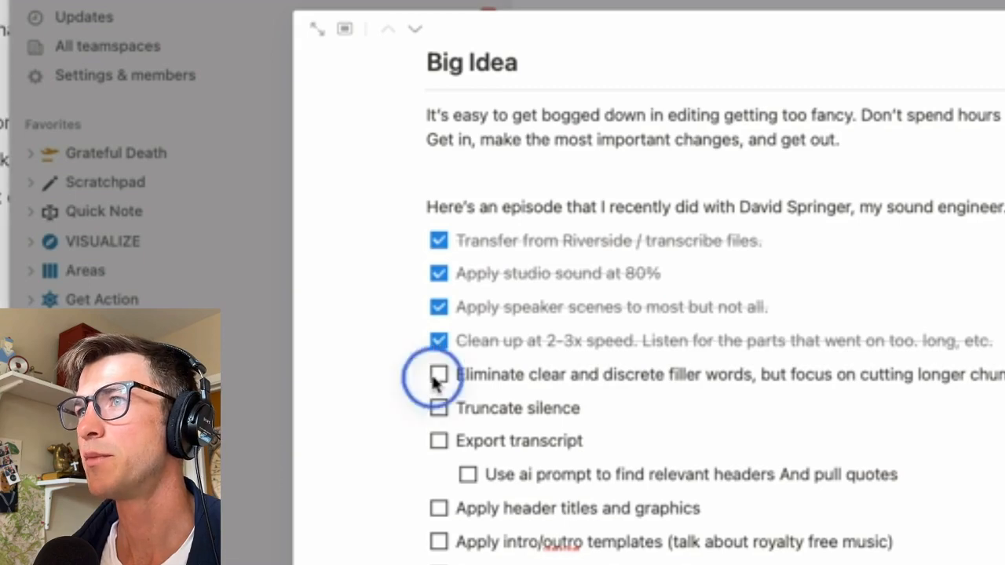
Switch to the Notion checklist and tick off eliminating clear and discrete filler words
click(437, 376)
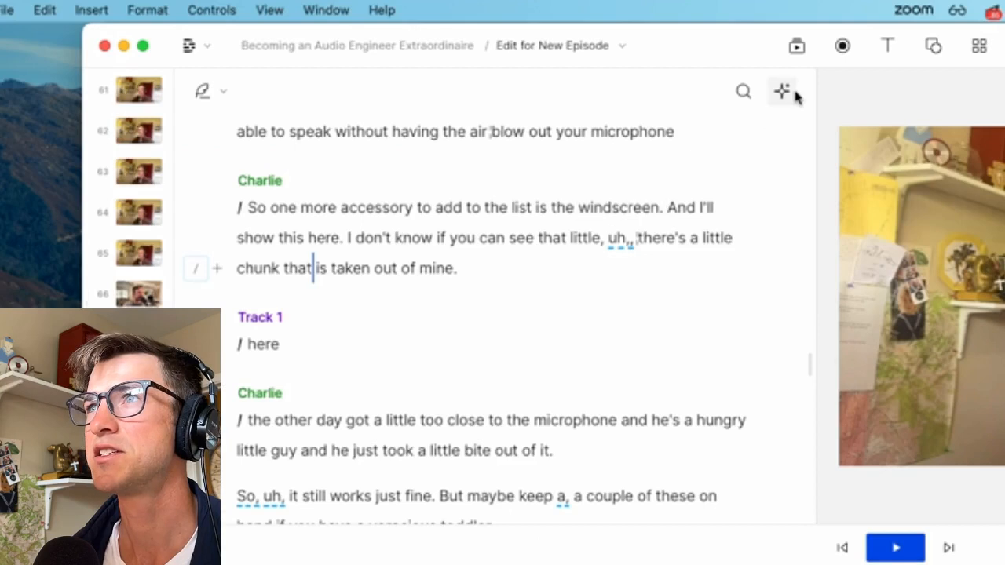
Search for word gaps of 2s or more to shorten to 0.5sec, and play around the sixth gap near "Let me get this guy back on here."
click(780, 93)
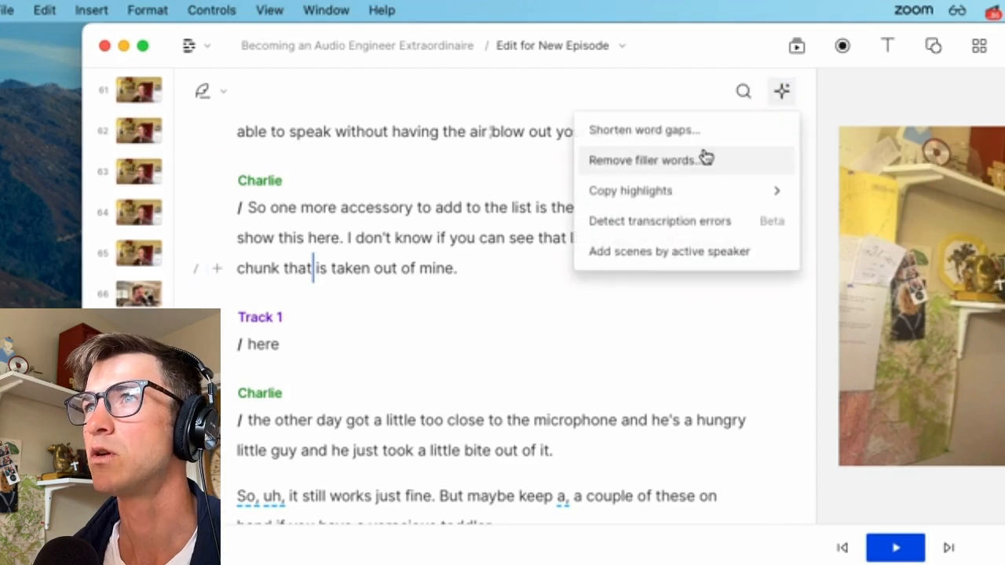
click(697, 132)
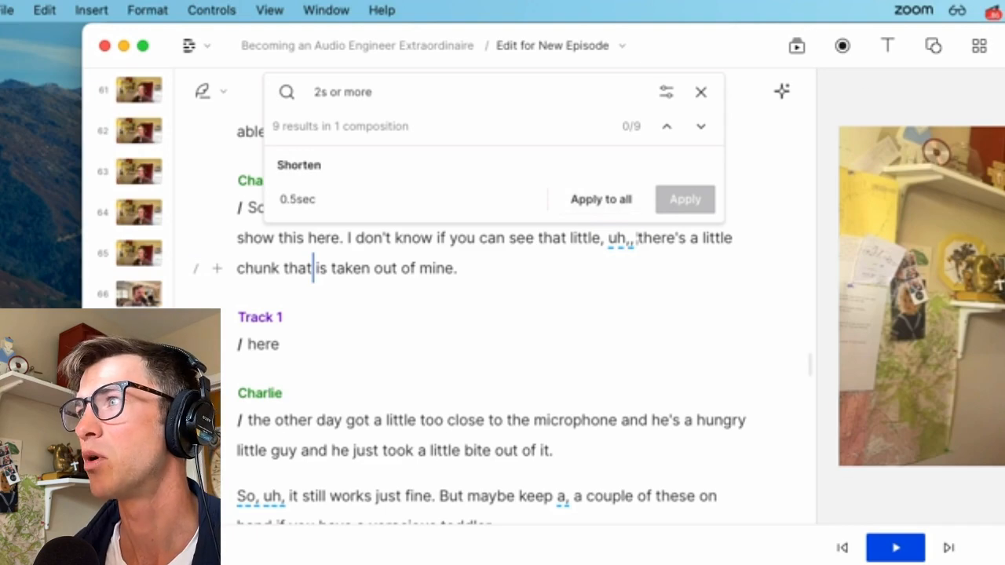
click(702, 126)
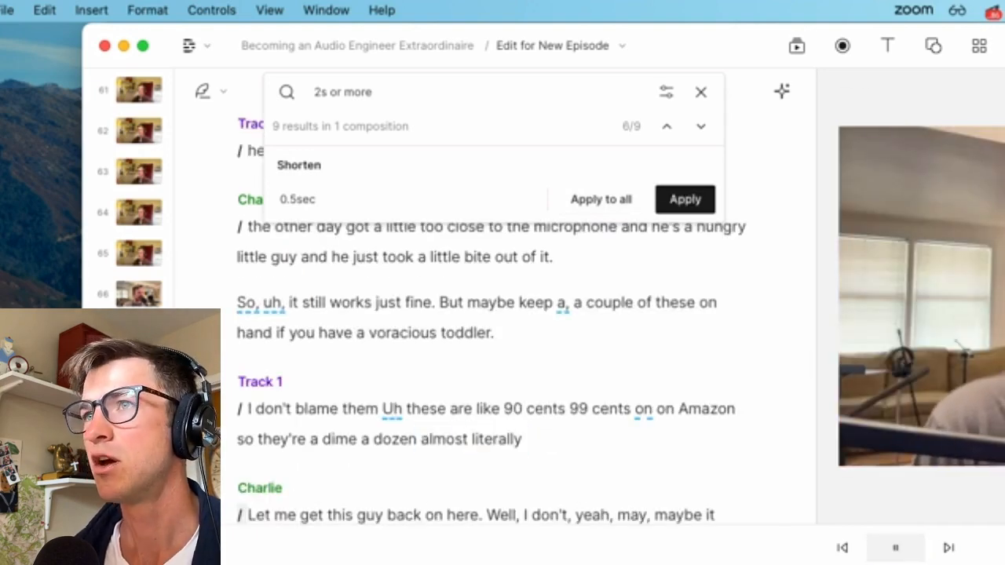
key(space)
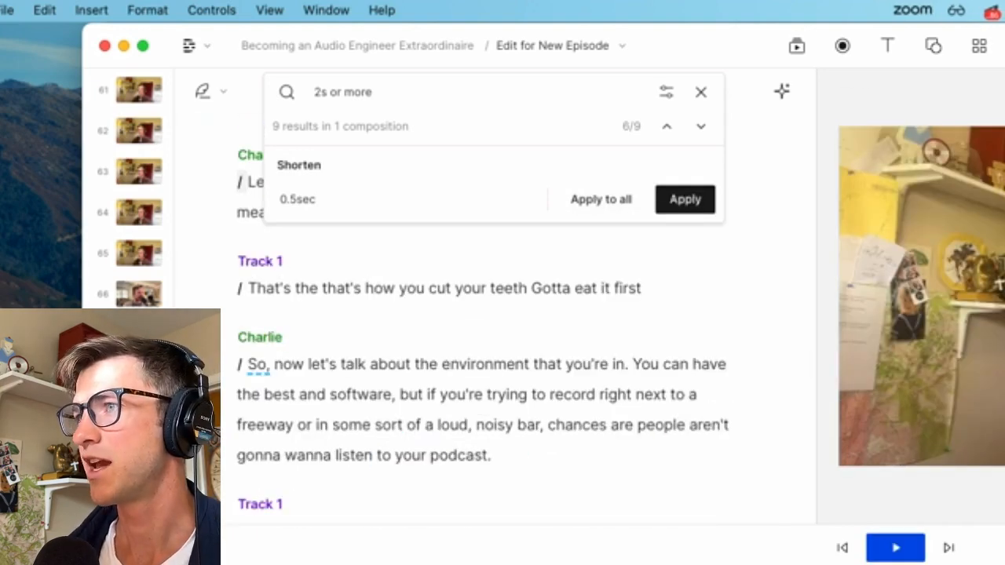
key(Left)
key(space)
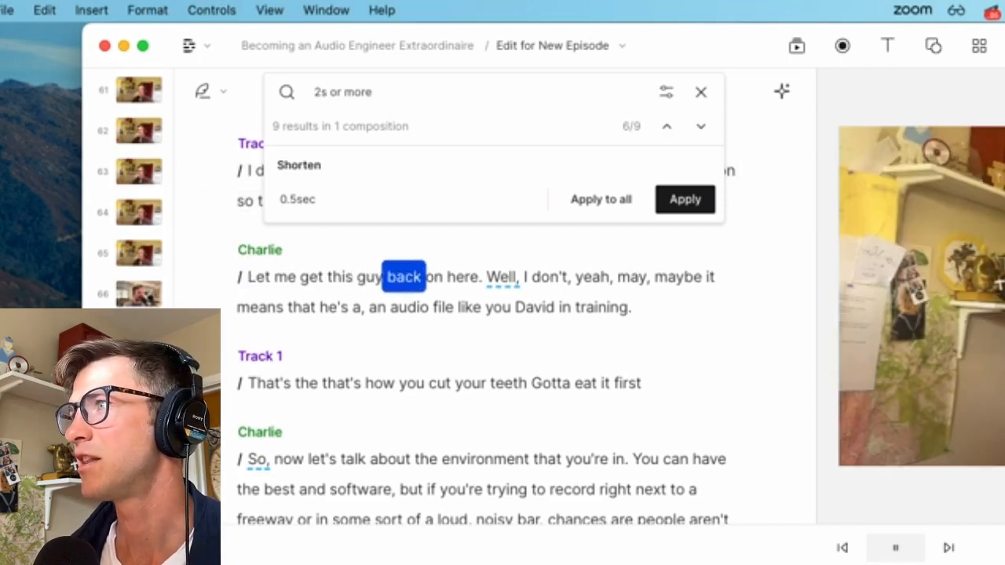
key(space)
key(space)
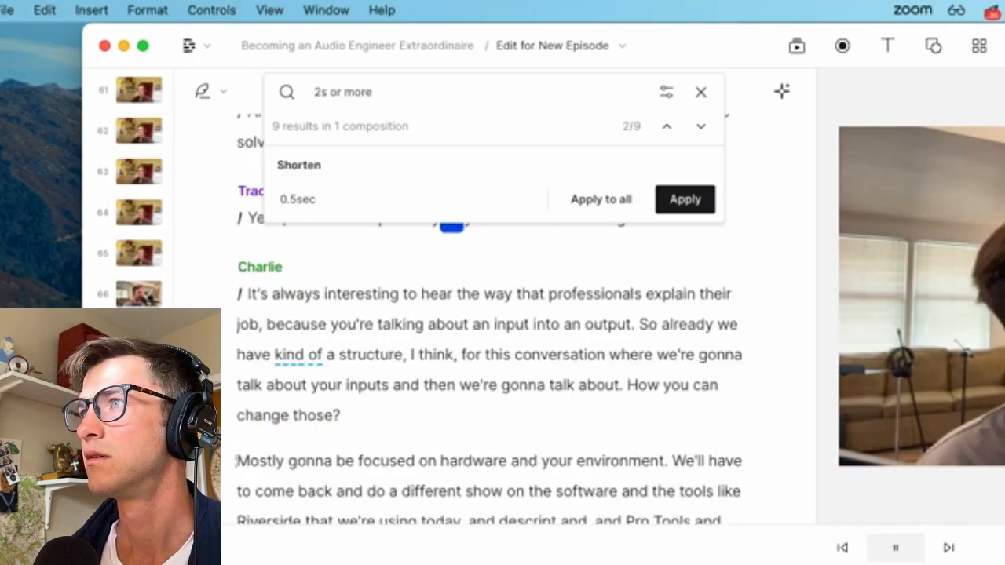
Play the long gap before "Okay, now back to hardware" and the one in scene 6 following "Yeah, sir. It's been"
key(space)
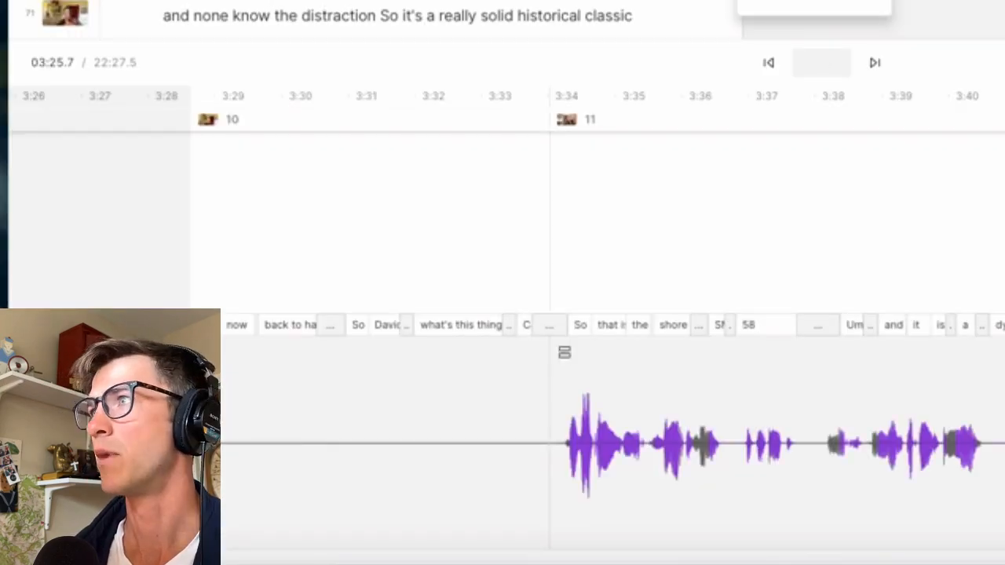
key(space)
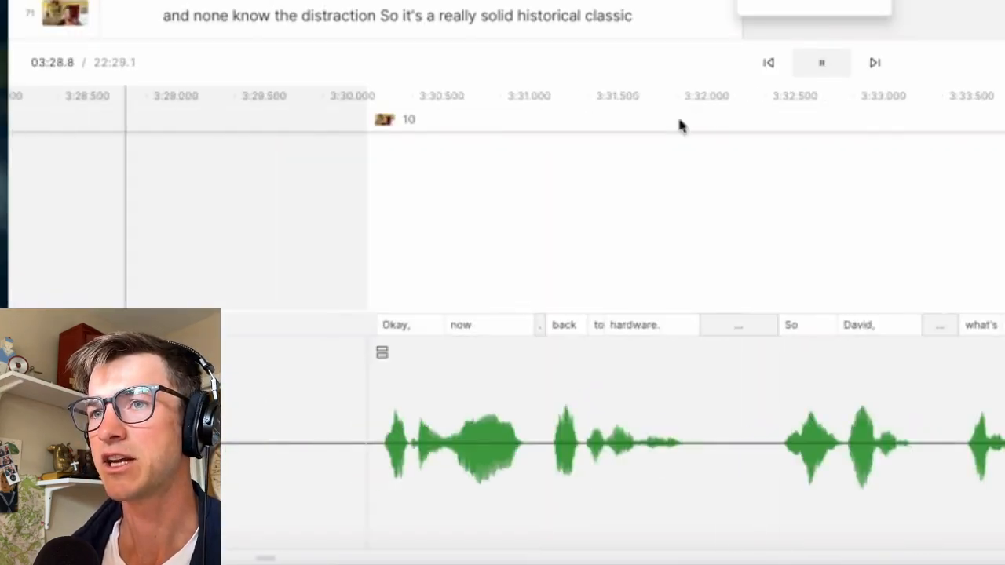
scroll(679, 125, up, 3)
key(space)
scroll(707, 278, left, 3)
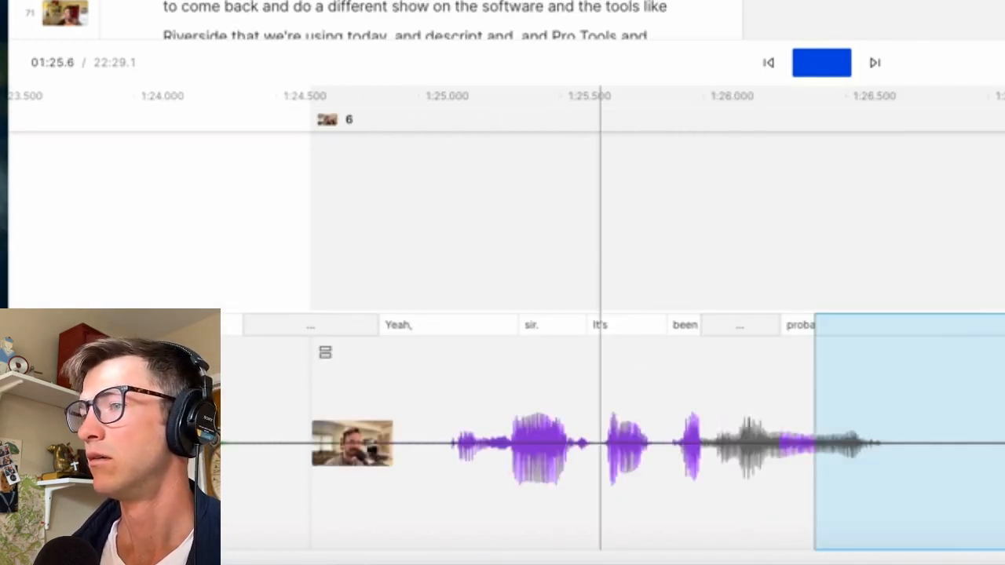
key(space)
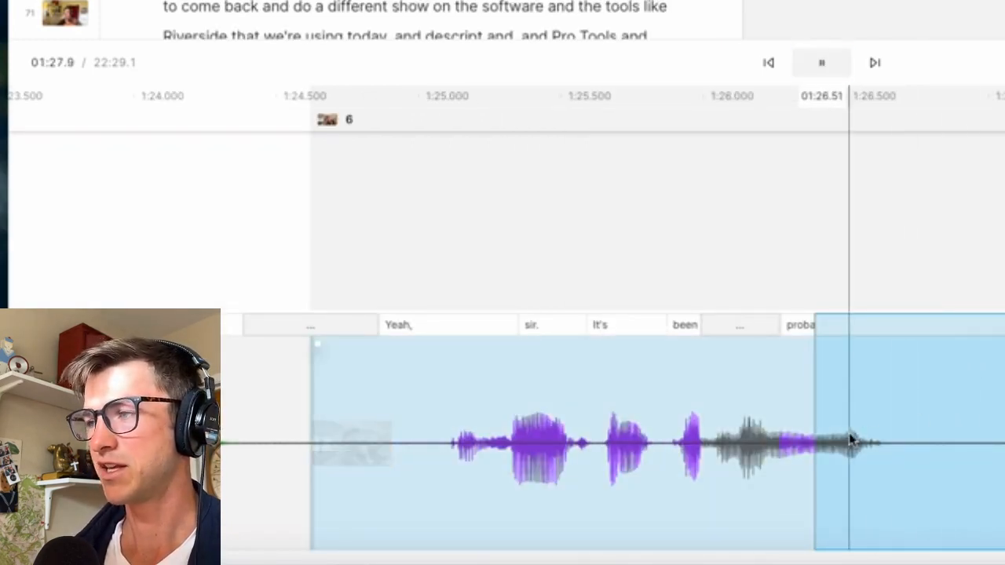
key(space)
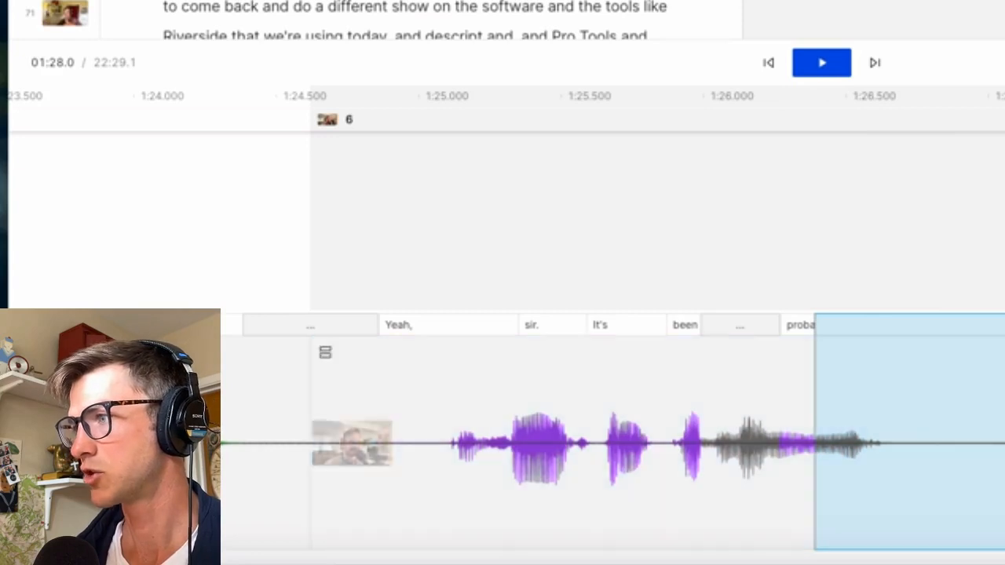
Split the scene 6 clip at about 1:26.7, just past the sound following "It's been", and delete the silent section
click(1004, 444)
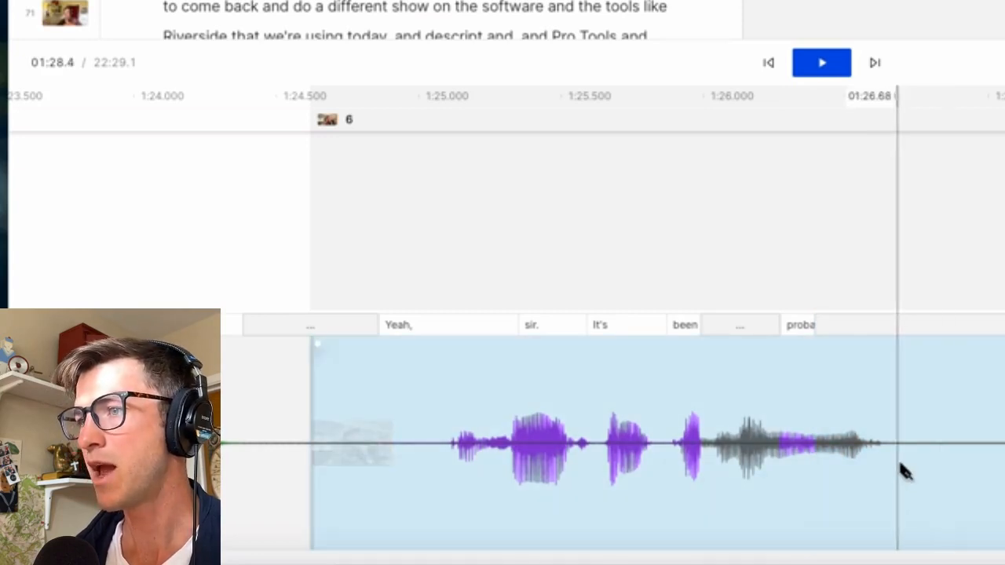
drag(900, 469, 999, 458)
click(998, 458)
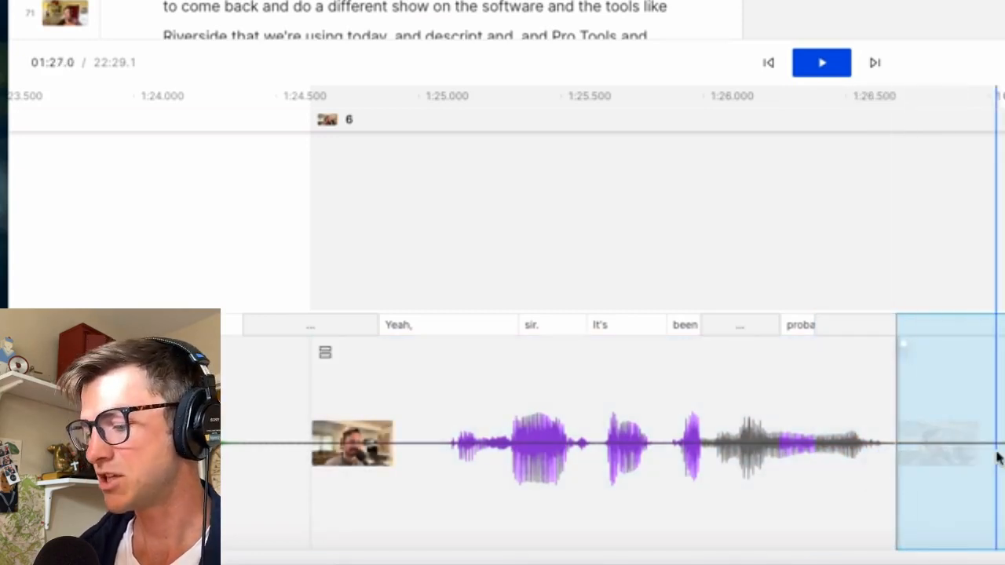
key(BackSpace)
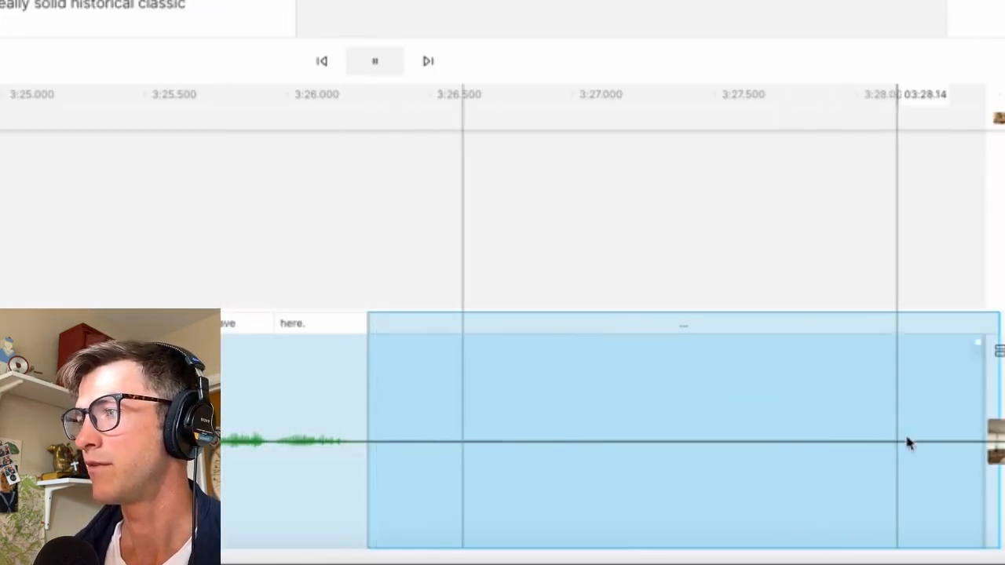
Split the silence following "here." at about 3:26.4 and shortly before the next scene, and delete the section between the splits
key(b)
click(965, 446)
click(408, 463)
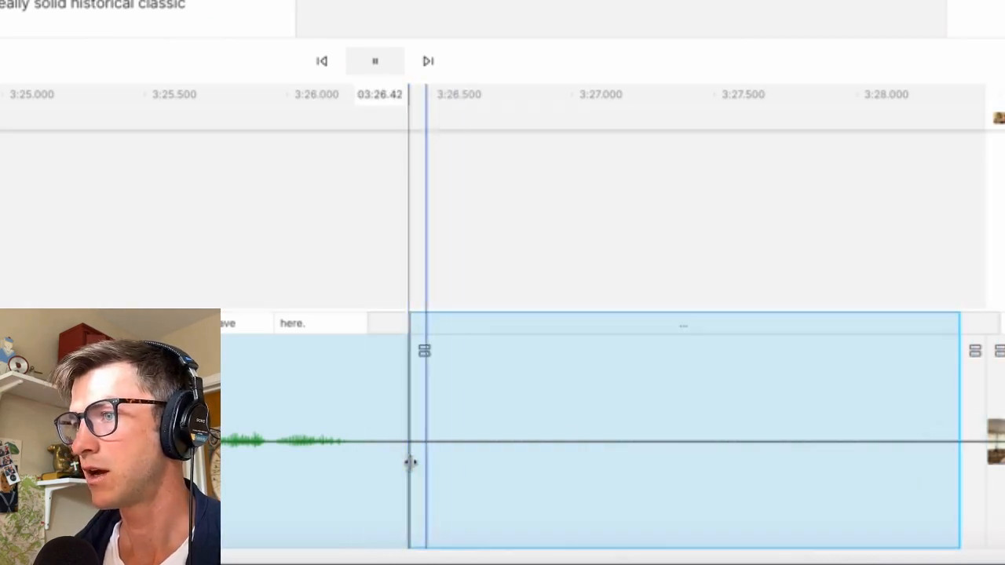
key(Delete)
key(space)
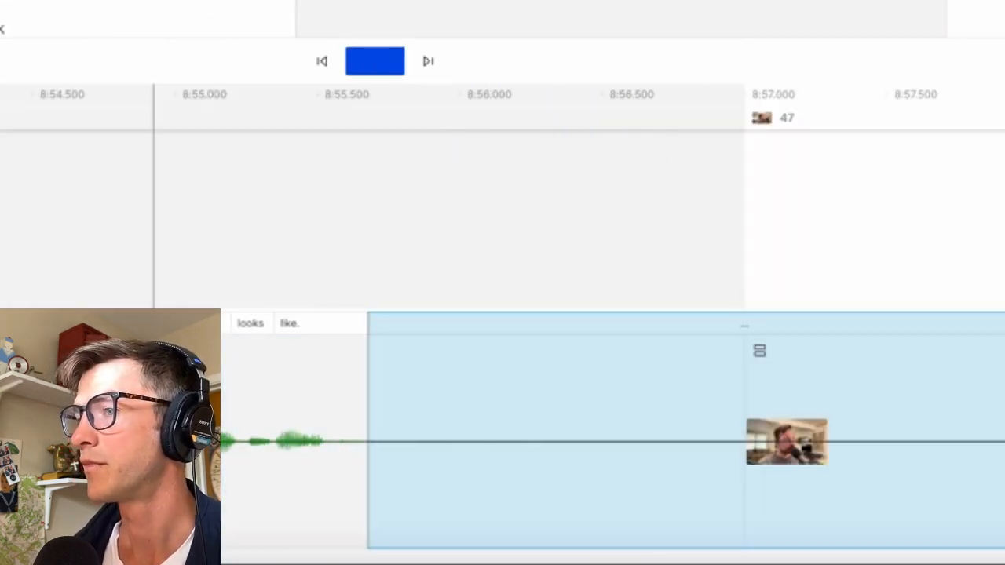
Play the pause between "looks like." and "Gonna get a bit", and shorten it by trimming the silence around the start of scene 47
key(space)
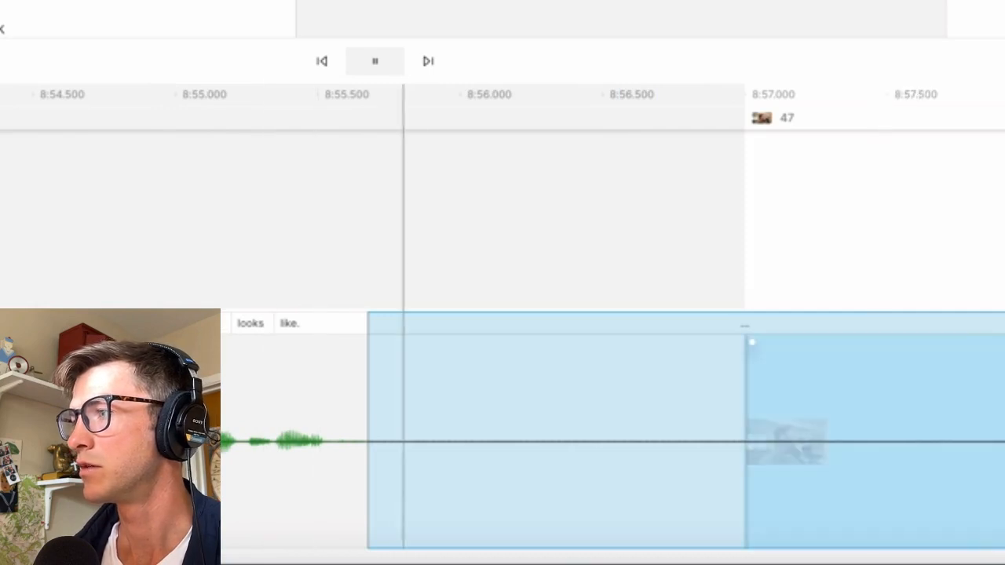
key(space)
key(Right)
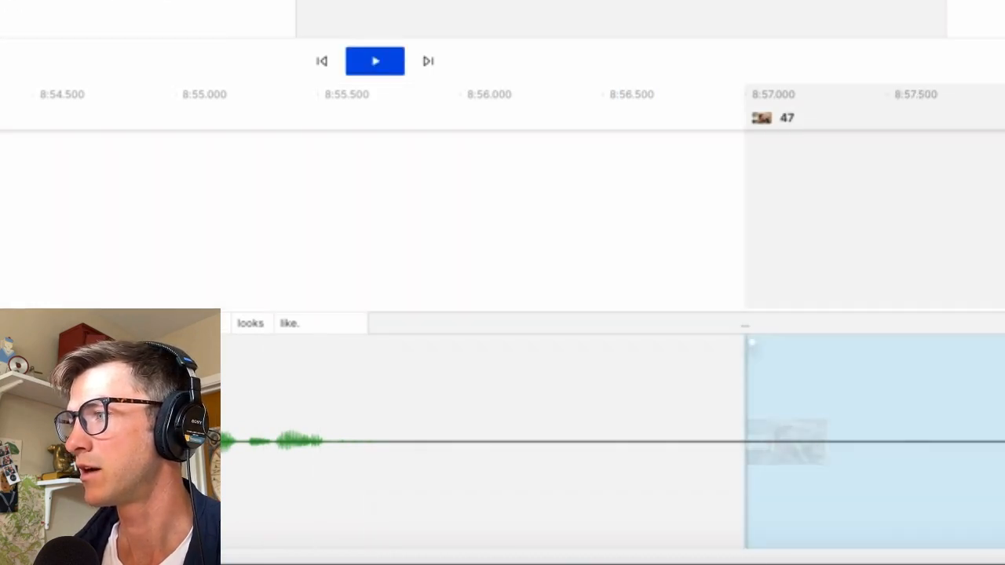
click(689, 427)
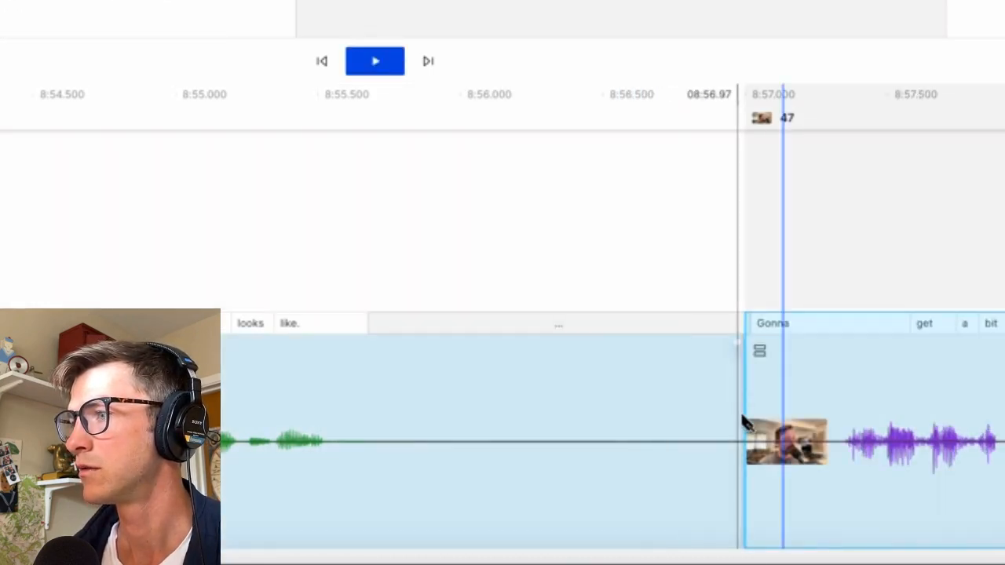
click(696, 422)
drag(679, 422, 326, 451)
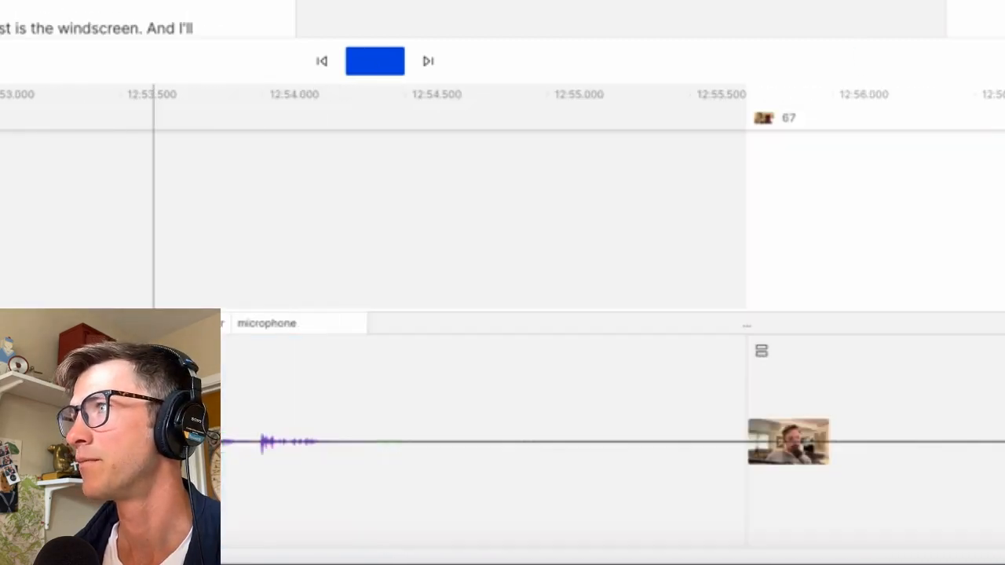
Play the pause between "microphone" and "So one more", split it on both sides of the scene 67 boundary, and delete the silent sections
key(space)
click(853, 416)
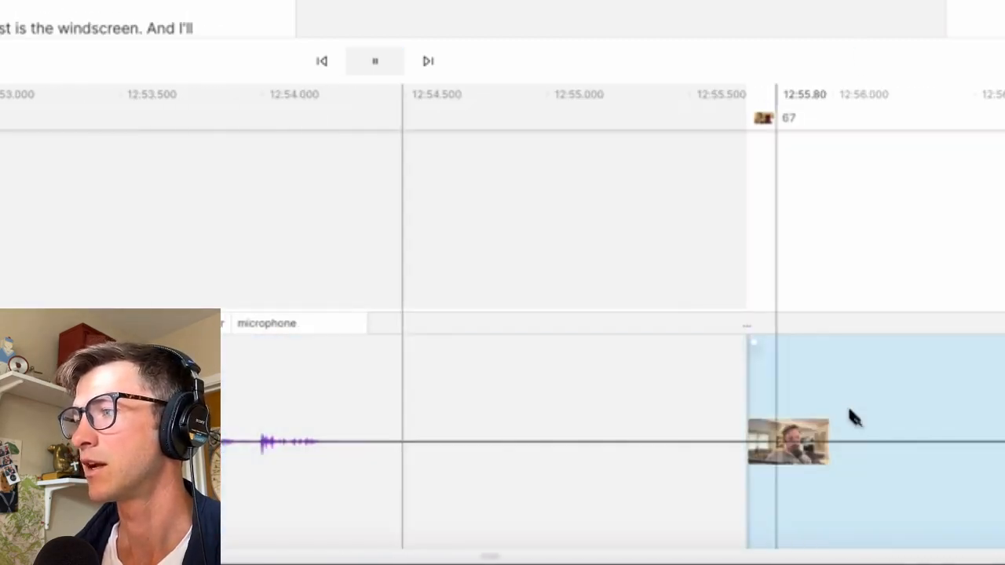
click(377, 476)
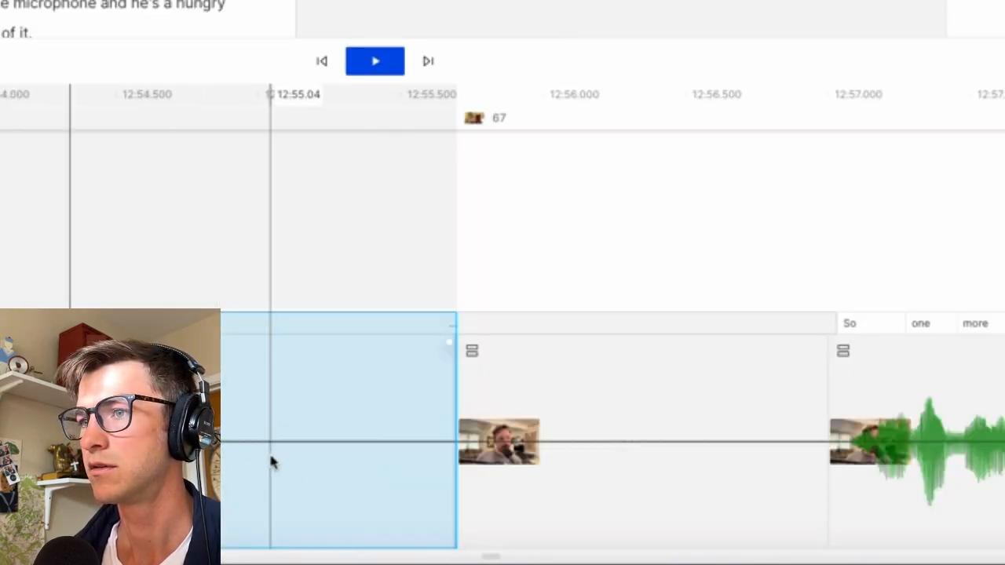
click(271, 460)
click(317, 469)
key(Delete)
key(Delete)
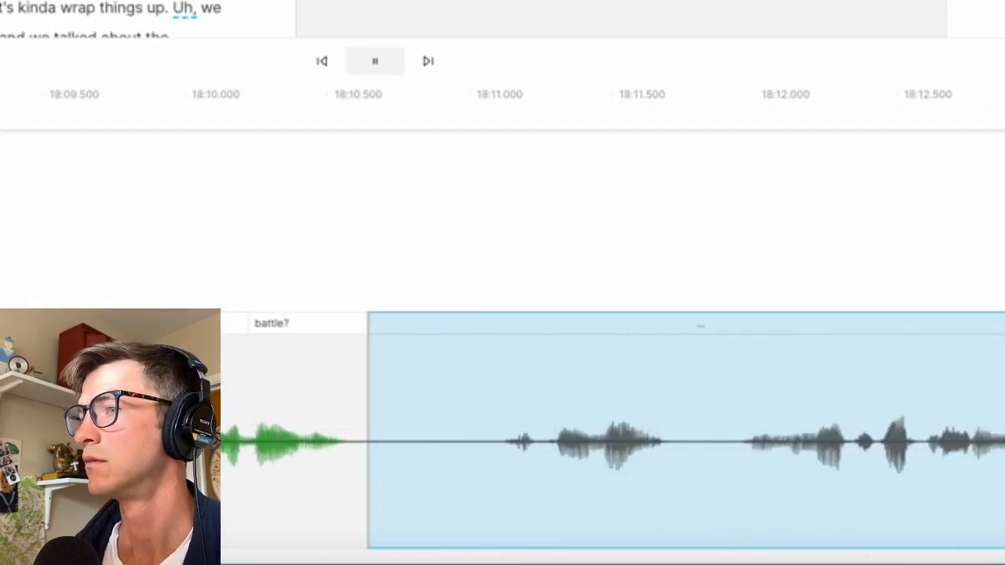
Check the gap following "battle?" and cut out most of the pause between "on the side" and "Excellent."
key(space)
key(space)
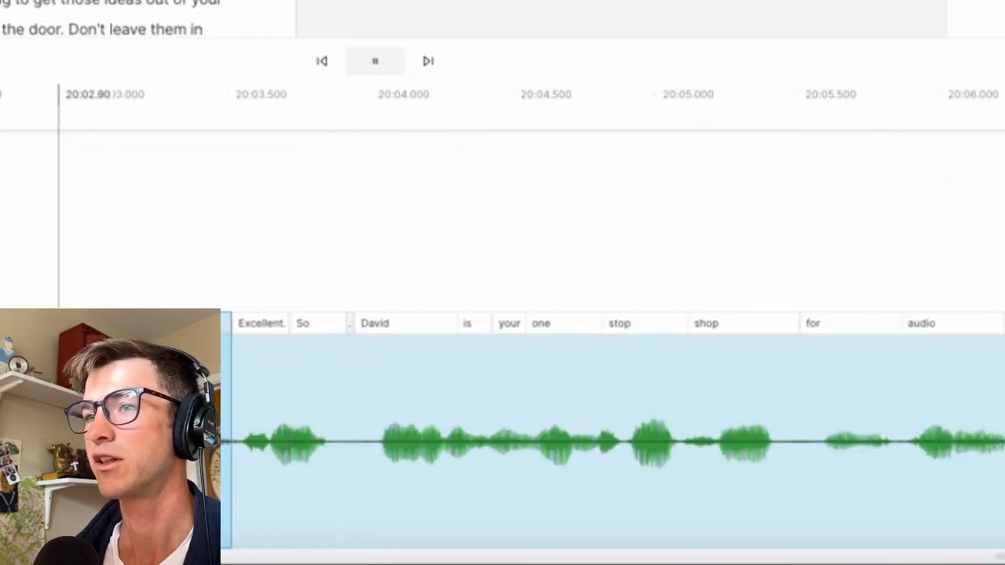
scroll(458, 379, right, 3)
scroll(459, 377, left, 12)
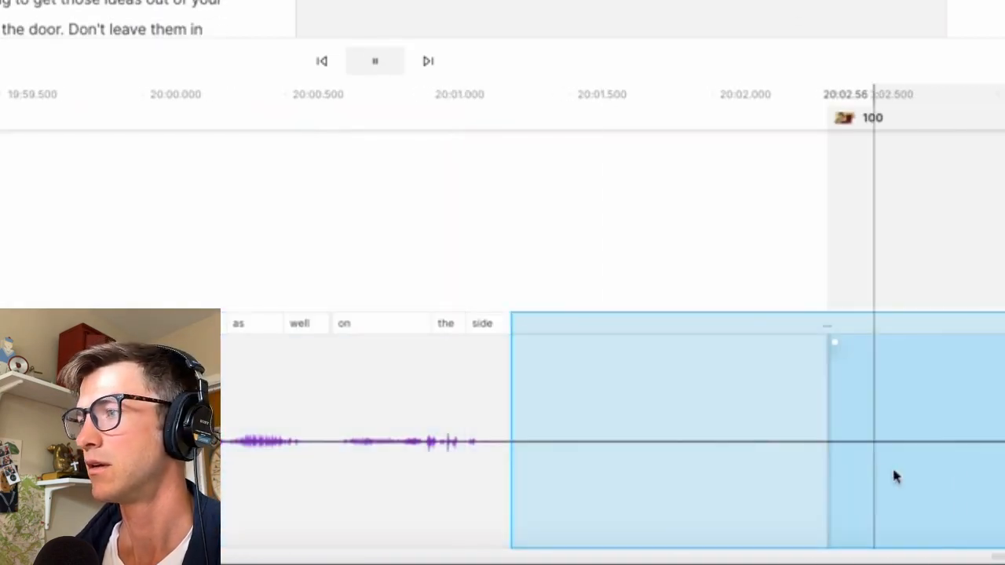
key(space)
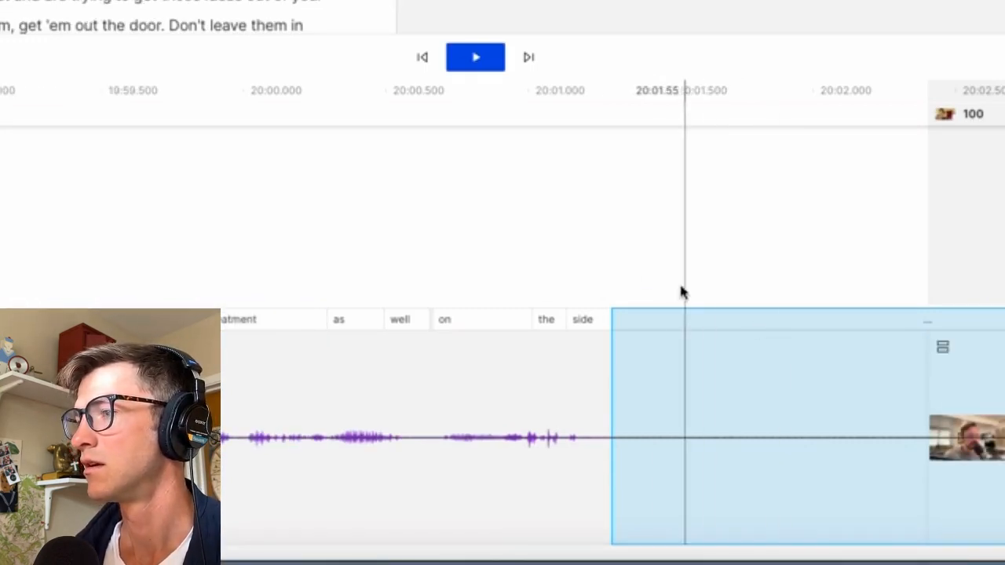
key(space)
key(space)
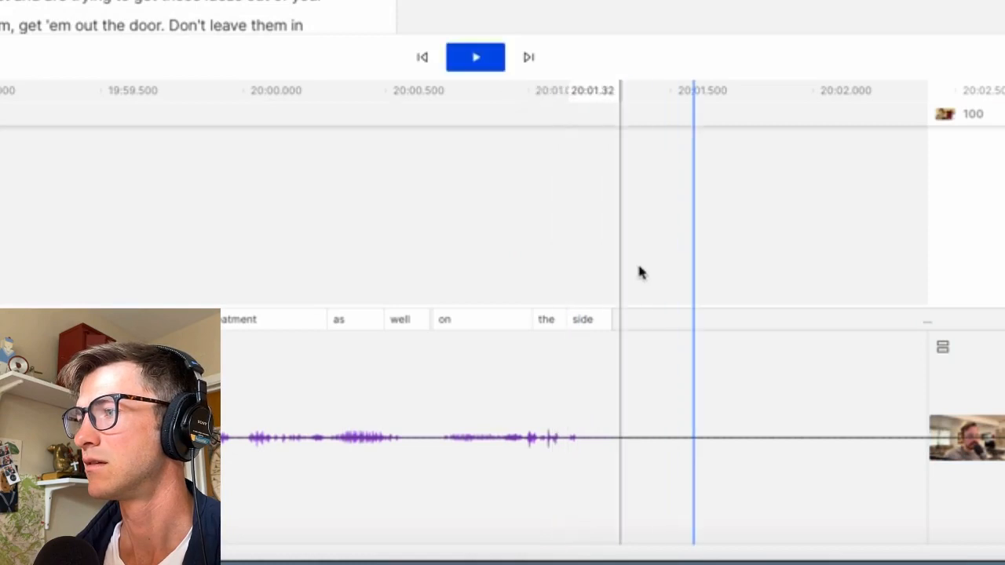
Check the last long gap near 22:16, and replay the shortened pause before "Excellent." in scene 100
key(space)
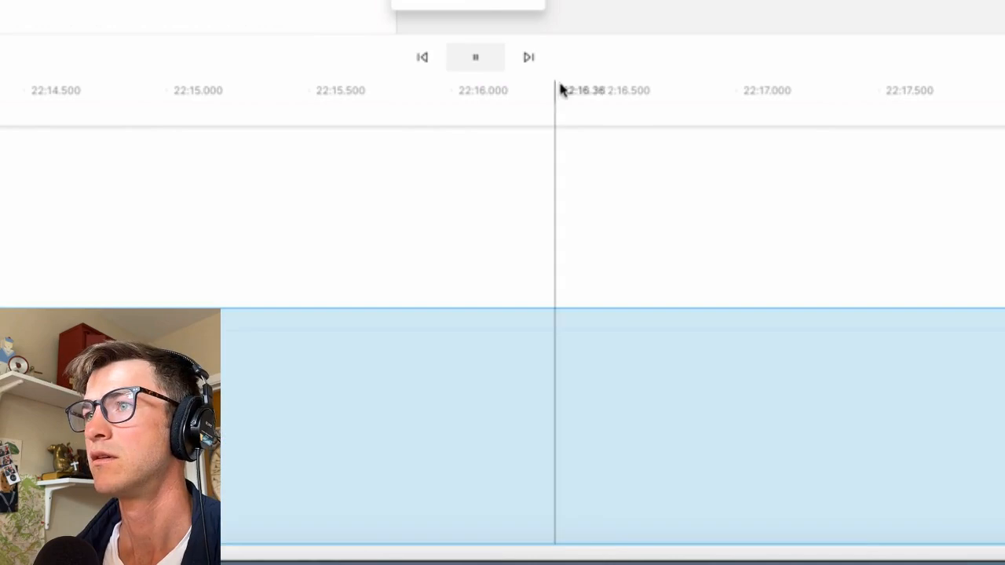
key(space)
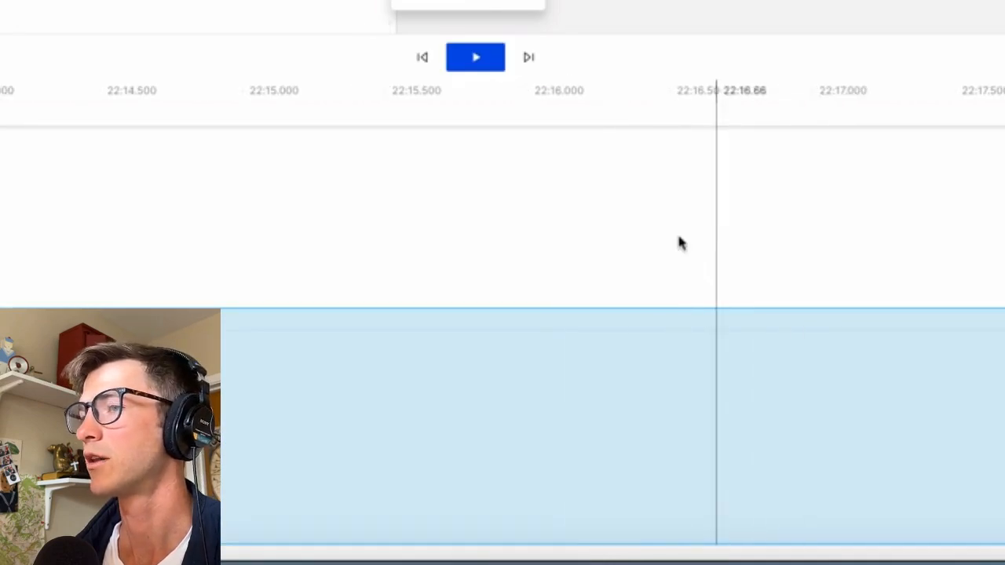
scroll(679, 241, left, 20)
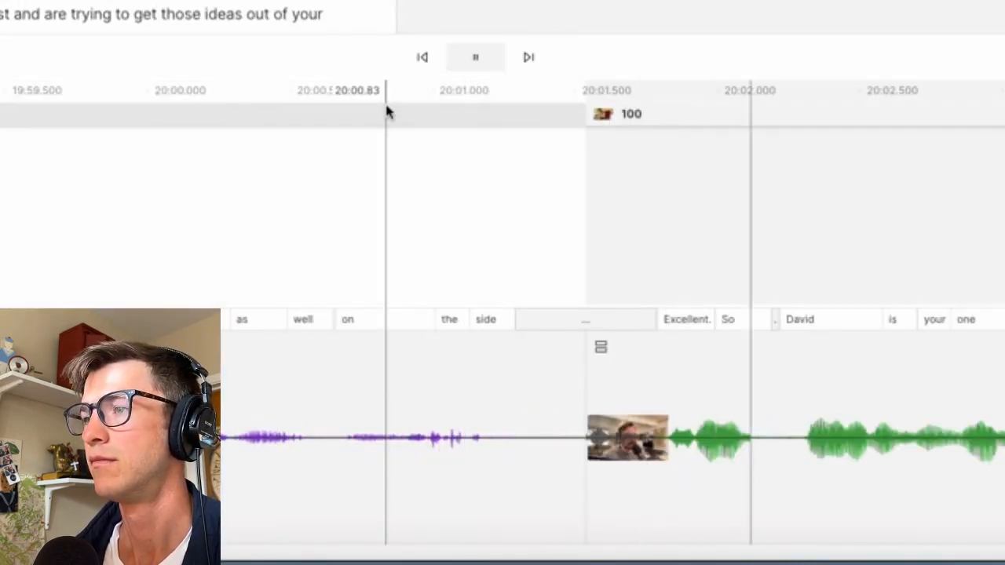
click(701, 459)
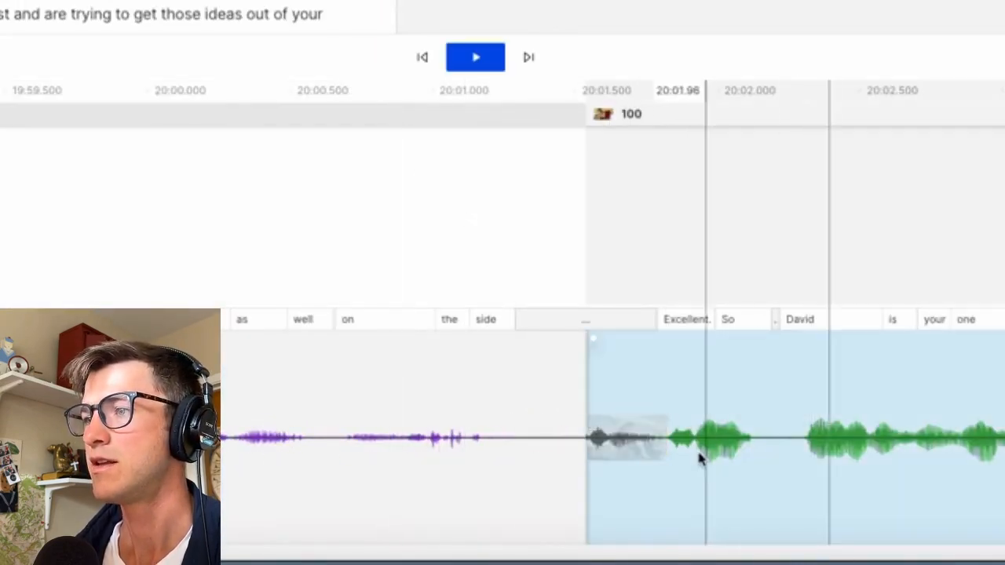
click(495, 284)
key(space)
key(space)
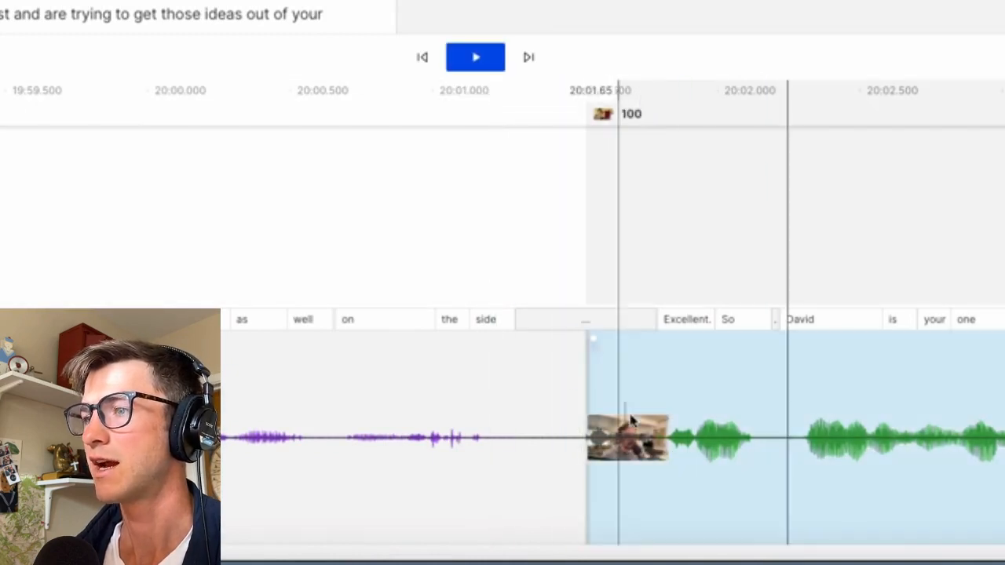
Extend the start of the scene 100 clip to restore the sound cut off before "Excellent.", and play across the edit
drag(589, 432, 521, 428)
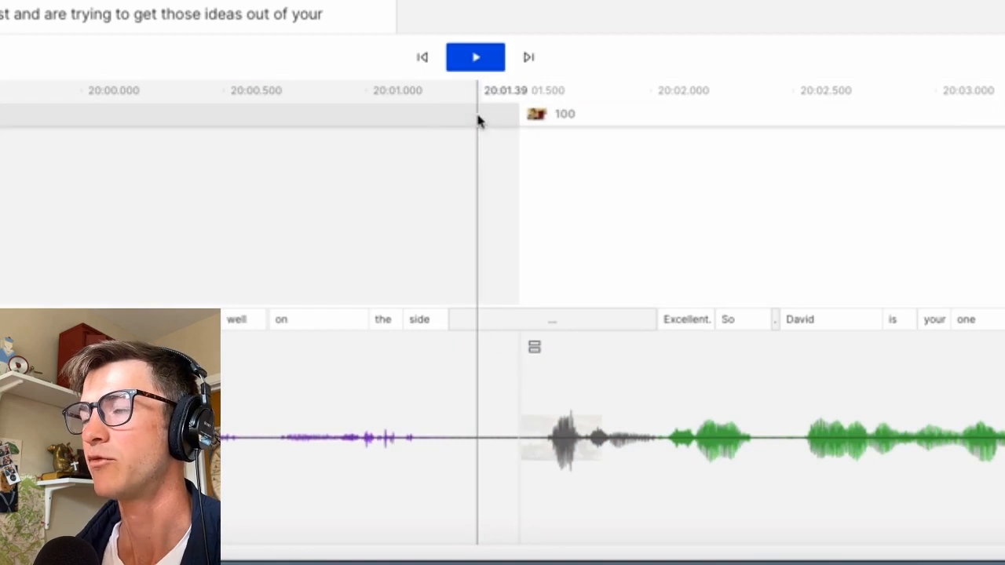
key(space)
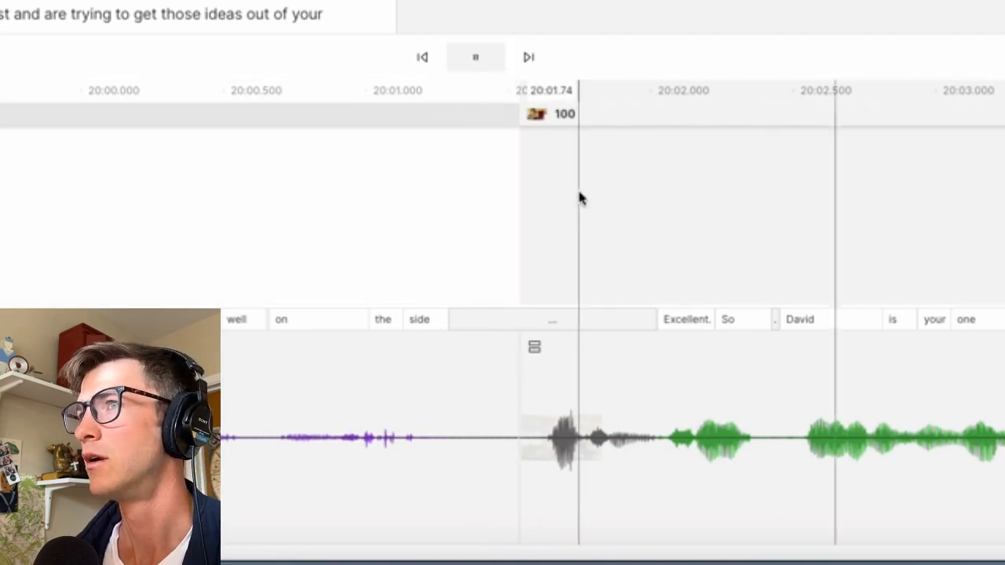
key(space)
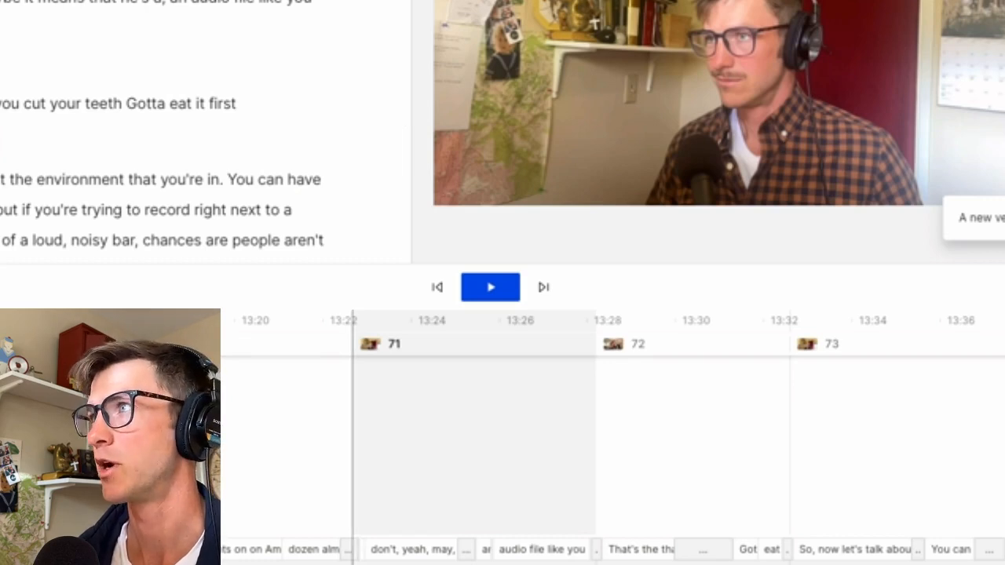
Export the episode transcript as plain text (.txt) with composition name, markers and speaker labels included, and close the export settings
click(911, 20)
click(604, 73)
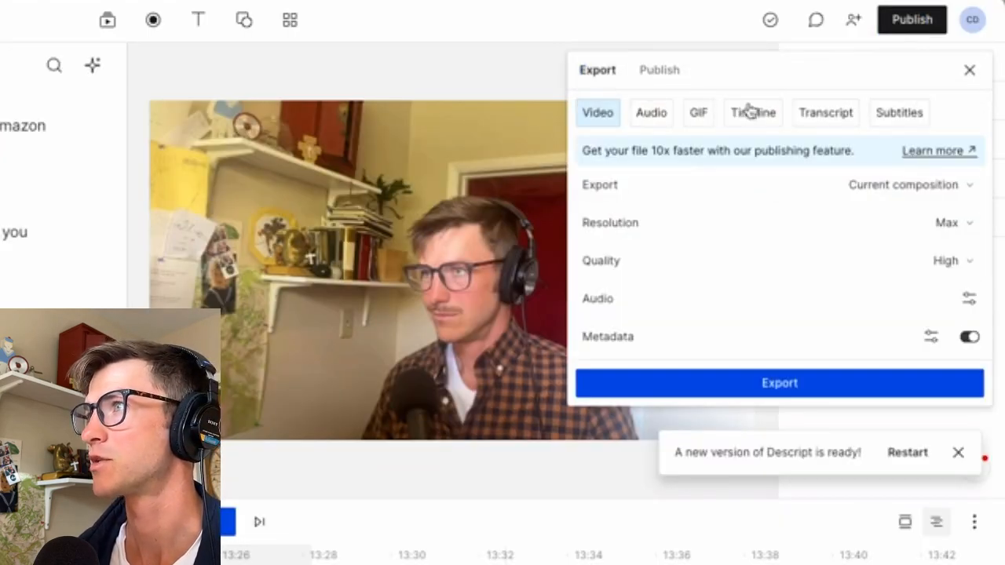
click(841, 118)
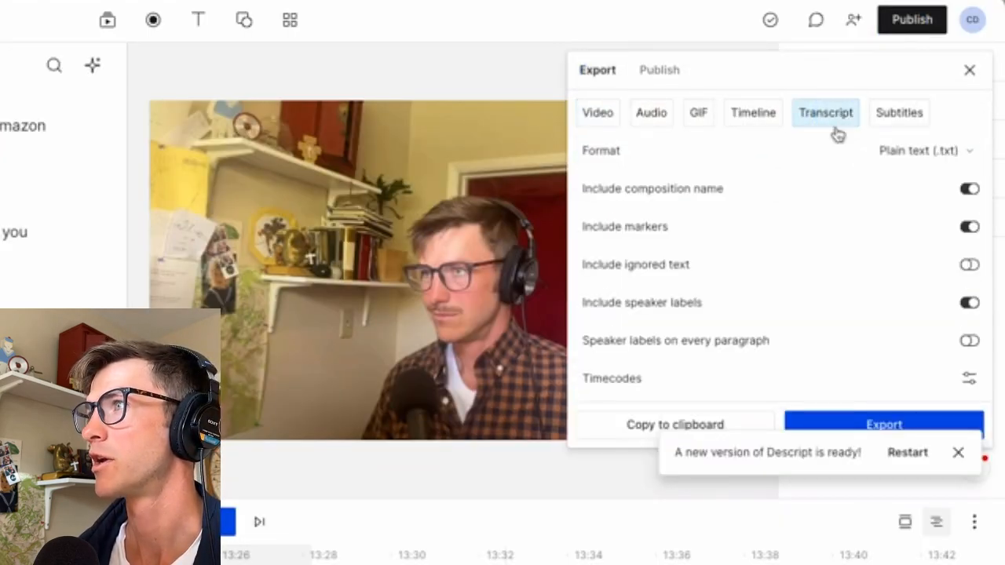
click(862, 425)
click(381, 561)
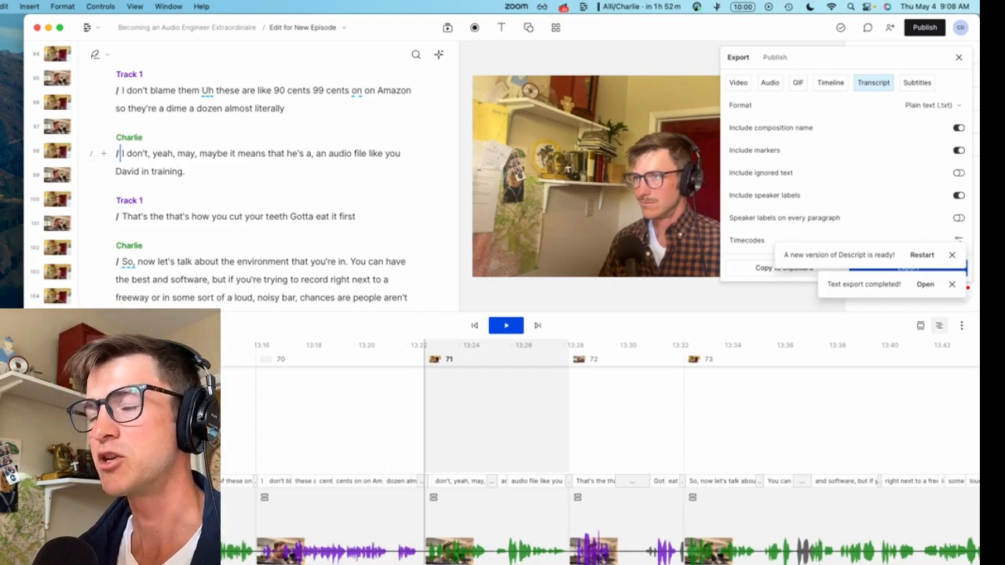
click(557, 29)
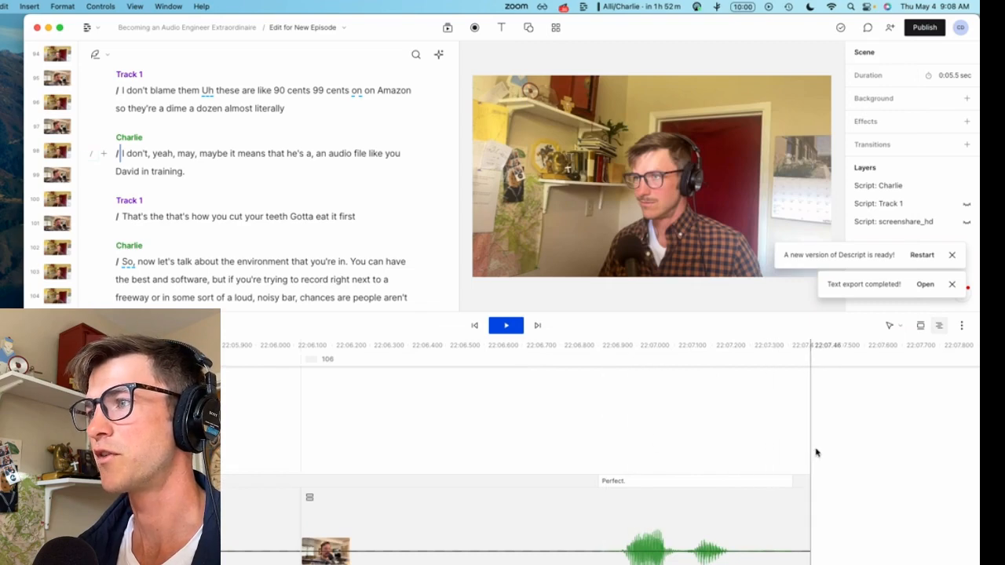
Play the opening of the episode from about 4 seconds to review the intro music and banner
click(817, 454)
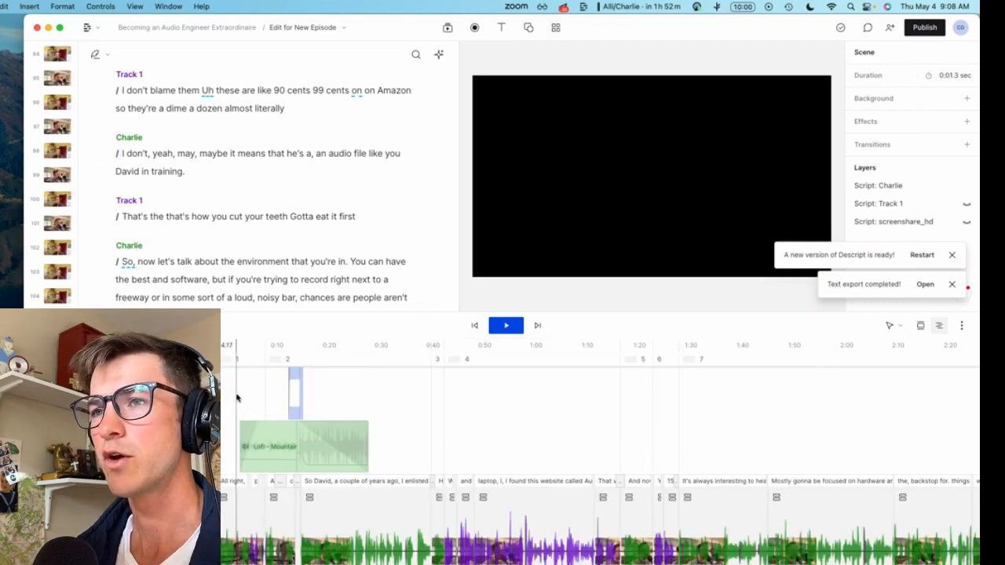
click(235, 399)
key(space)
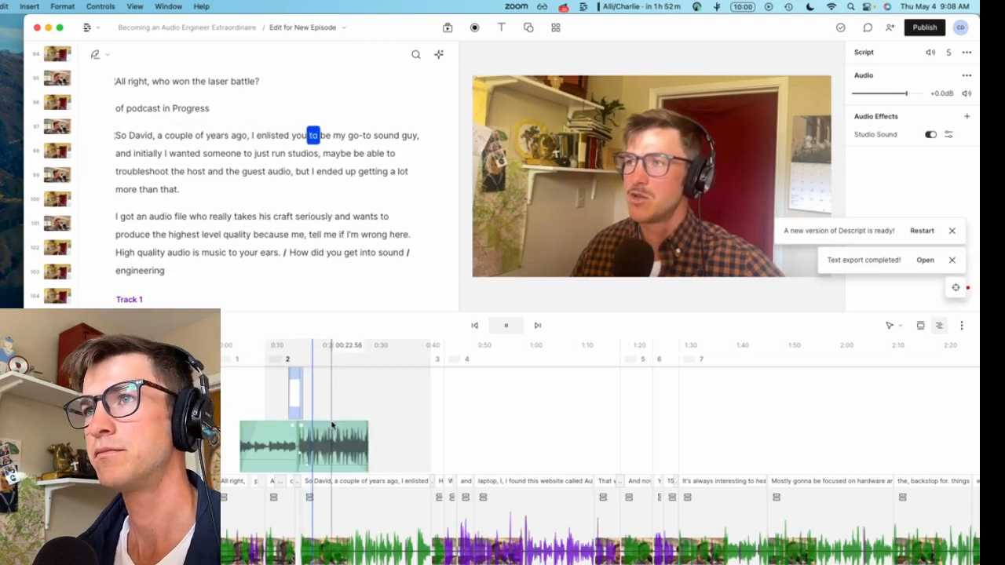
key(space)
Add a new line after the closing "Perfect." in the script and insert the Podcast in Progress outro template there
scroll(362, 424, right, 15)
scroll(395, 425, down, 10)
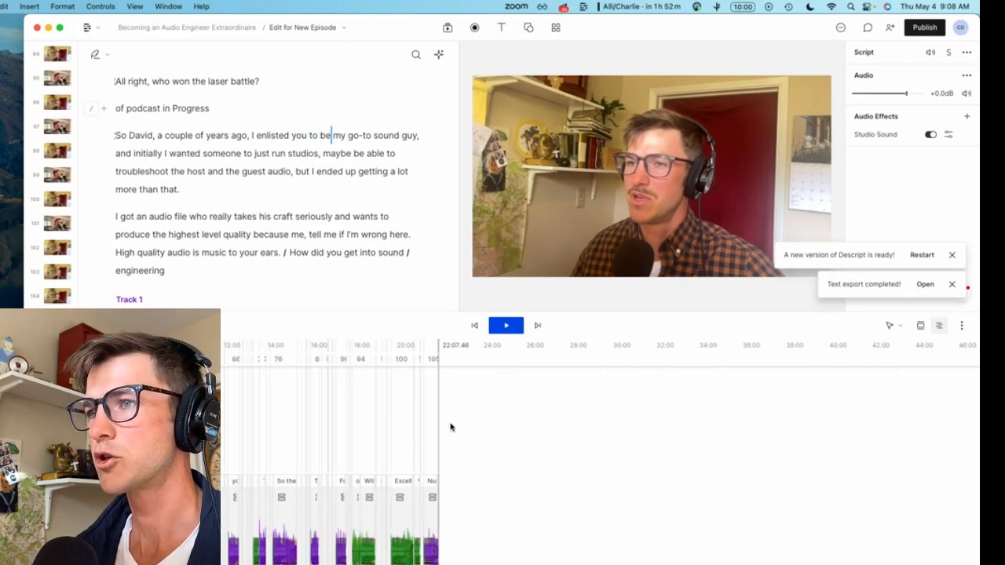
click(445, 429)
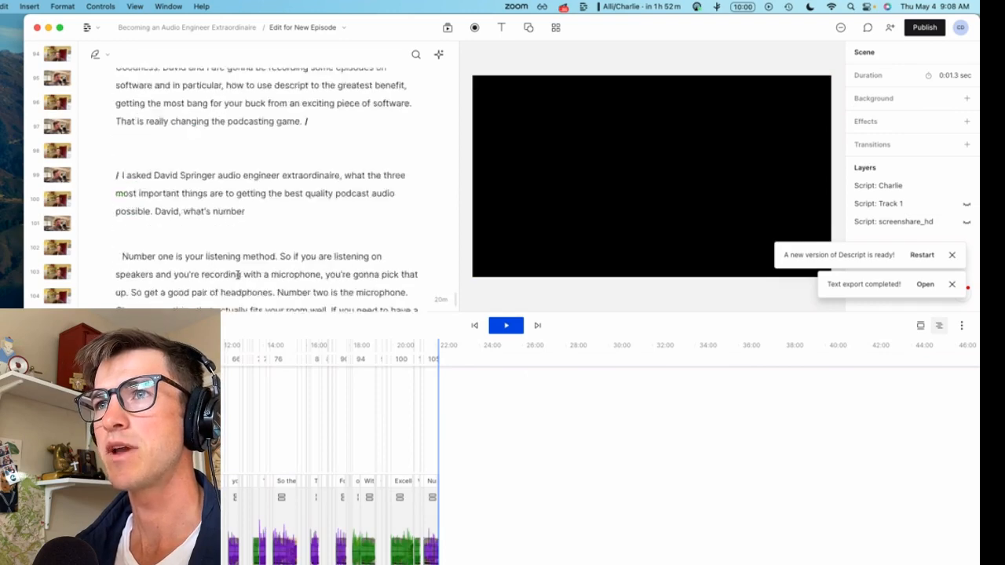
click(218, 242)
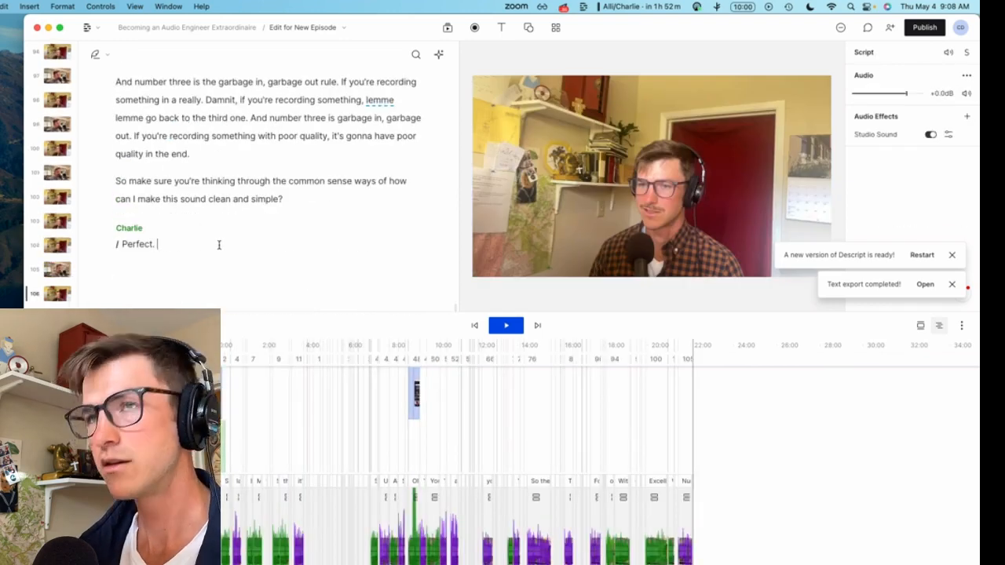
key(Return)
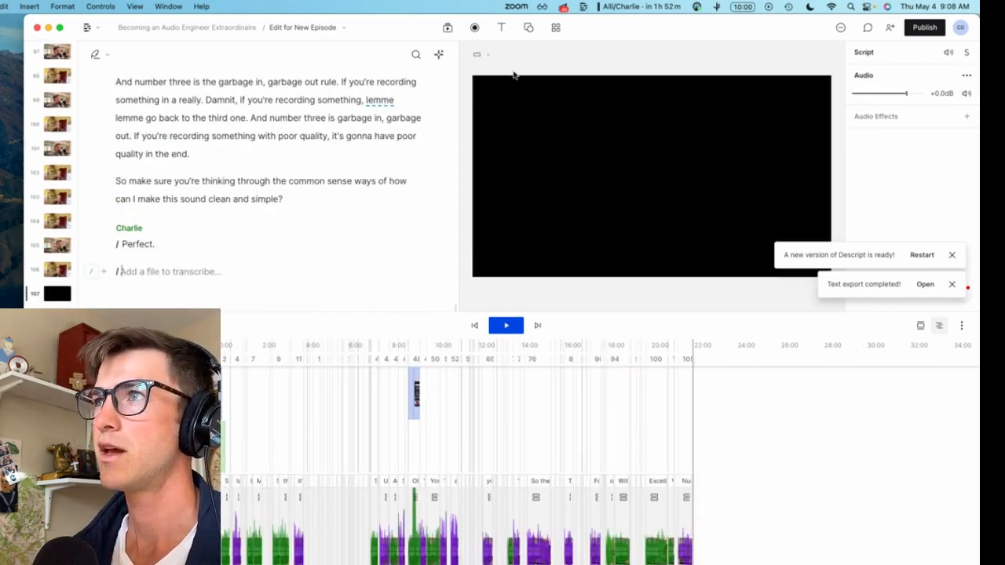
click(556, 29)
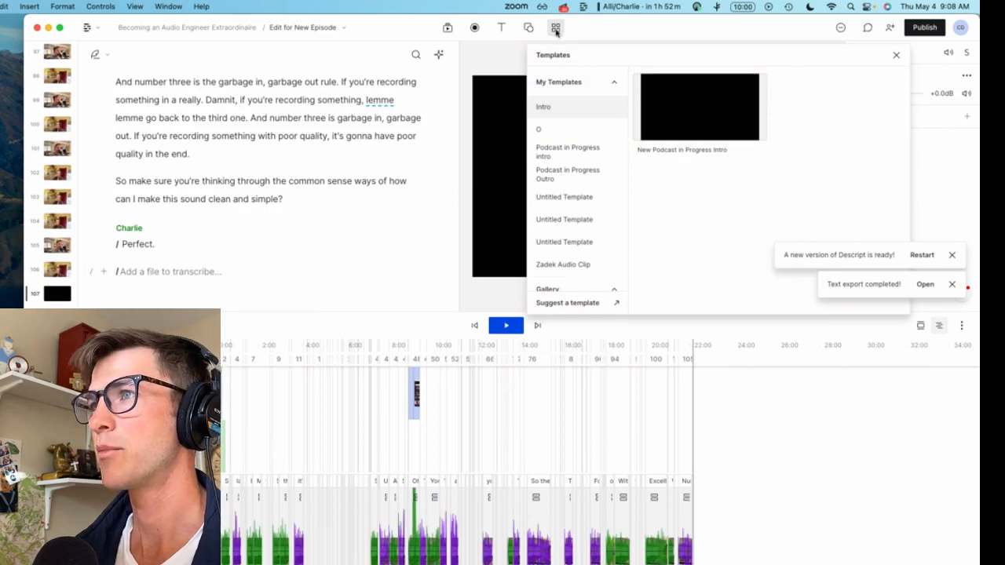
click(570, 179)
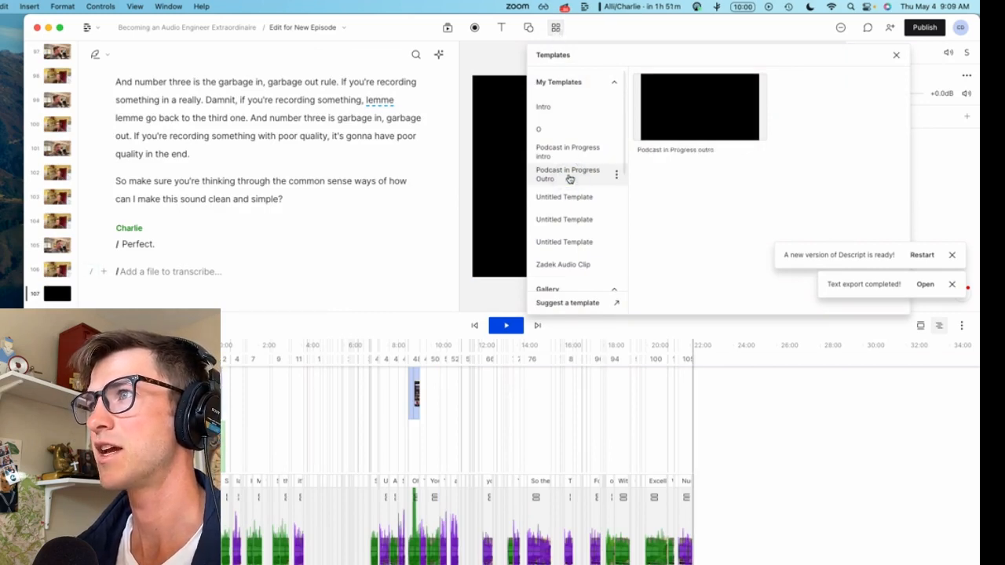
click(691, 117)
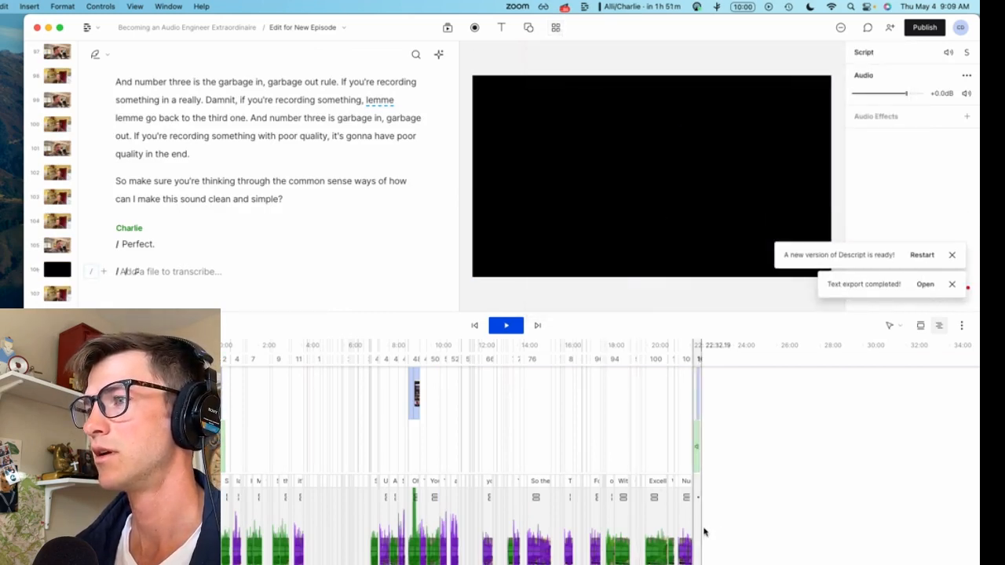
scroll(699, 525, up, 10)
scroll(675, 524, down, 10)
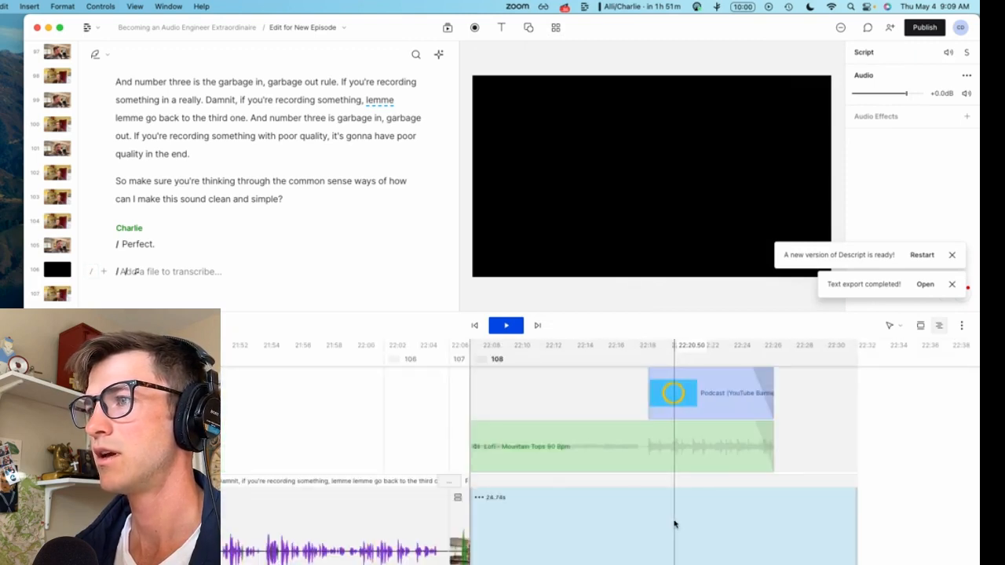
Move the outro's Lofi music clip earlier to about 21:59 and the Podcast (YouTube Banner) clip to about 22:02, overlapping the closing speech
click(455, 408)
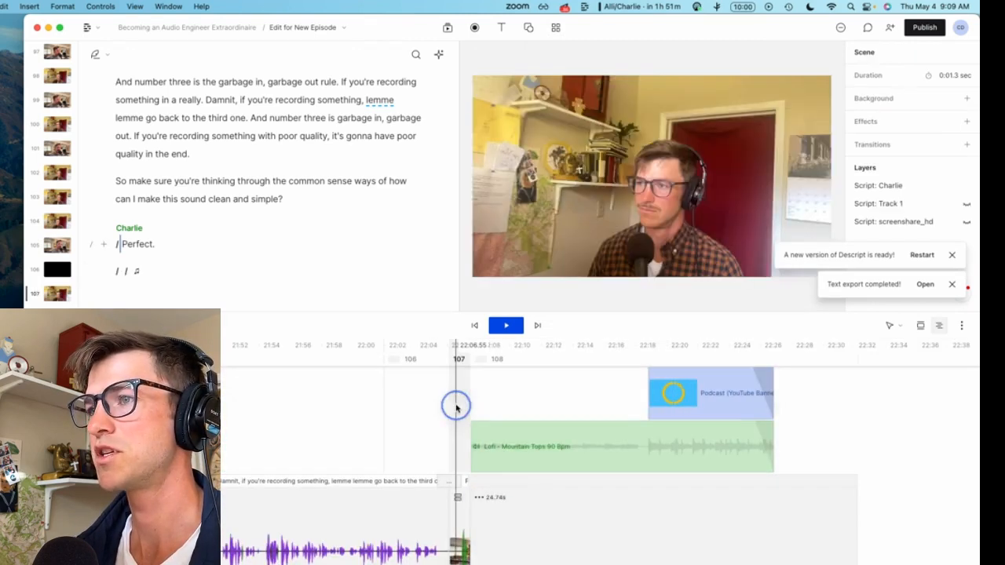
click(668, 396)
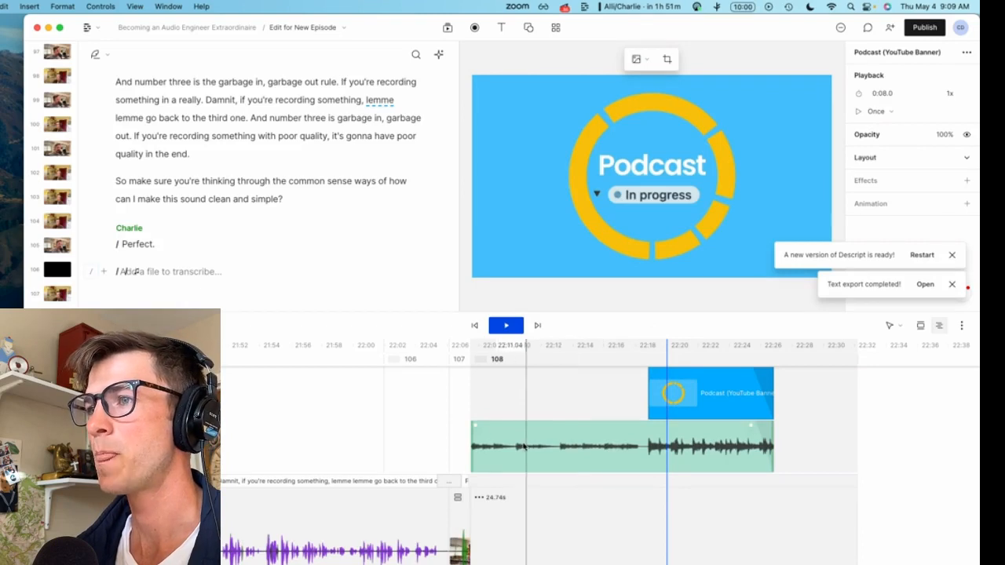
drag(534, 440, 412, 438)
drag(703, 407, 456, 403)
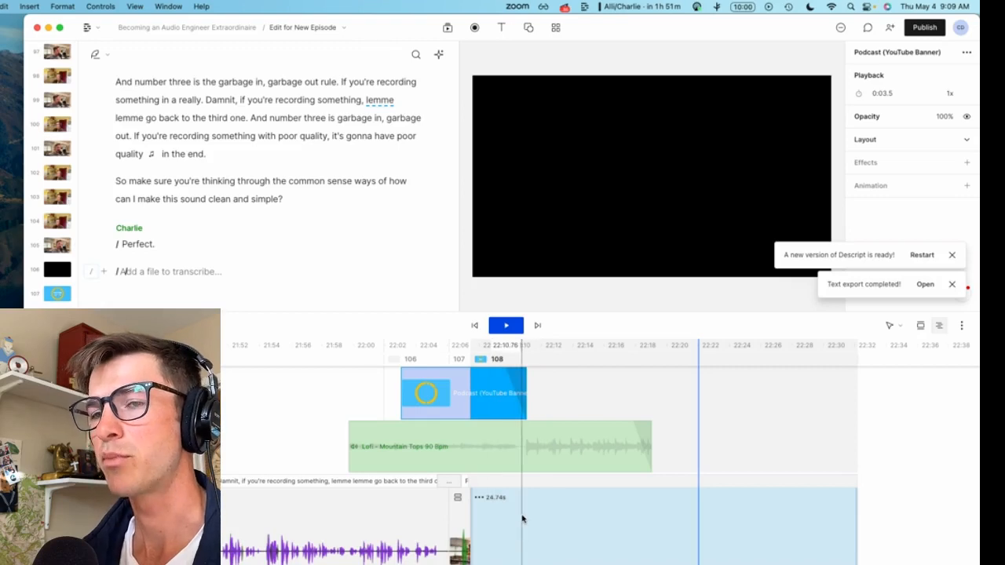
Open the publishing settings, display the list of destinations for the episode, and dismiss the update and text export notifications
key(super+Tab)
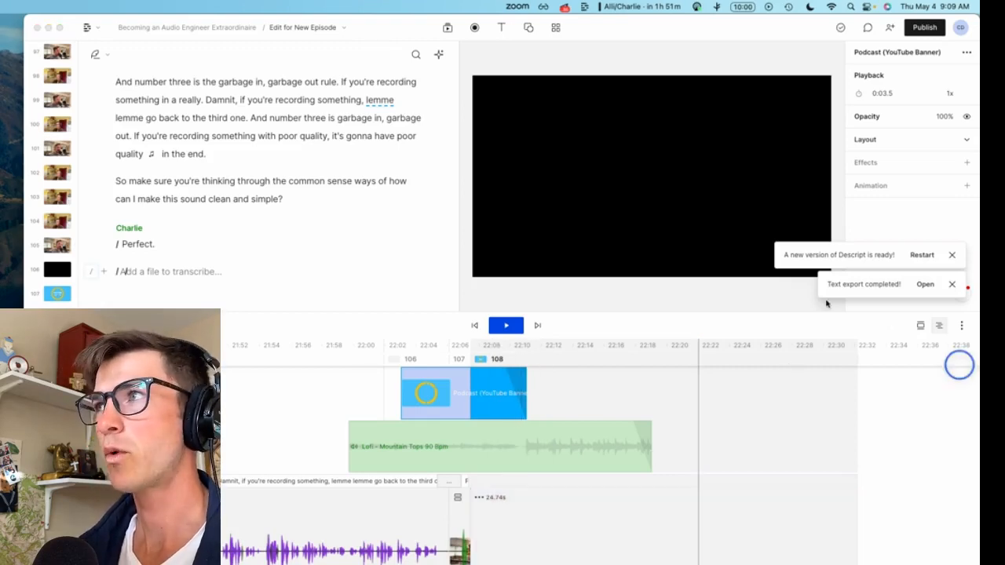
click(927, 29)
click(926, 30)
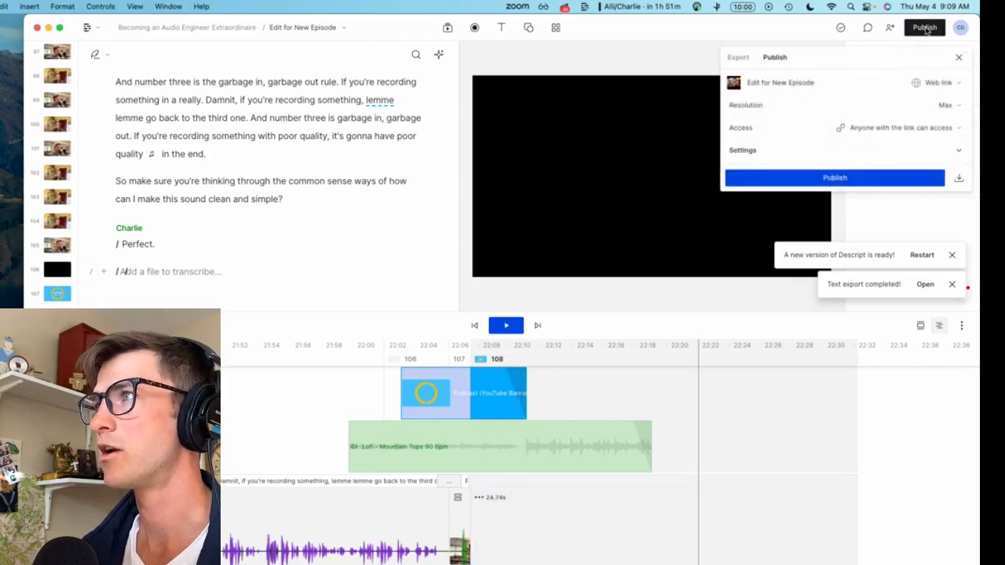
click(742, 58)
click(777, 57)
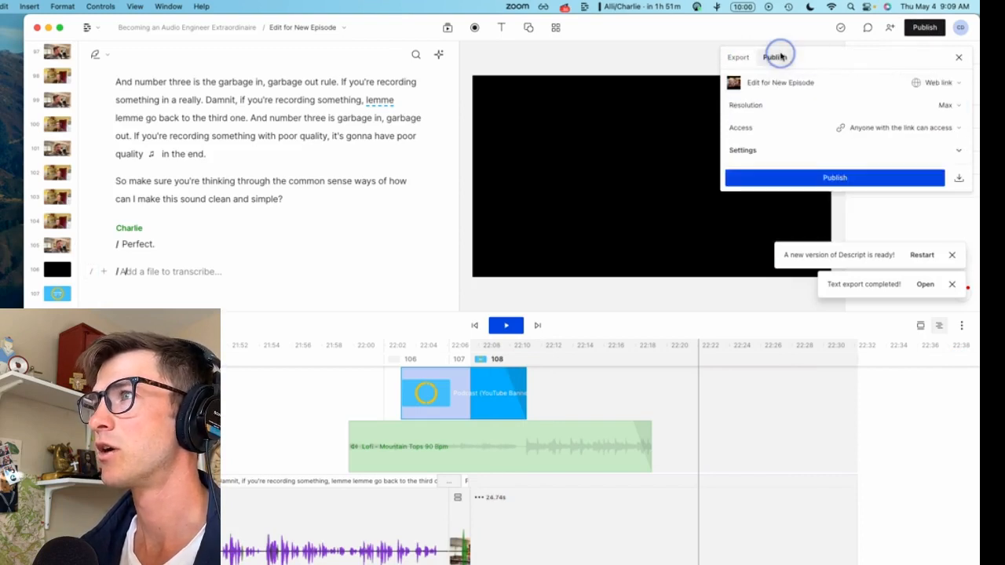
click(945, 81)
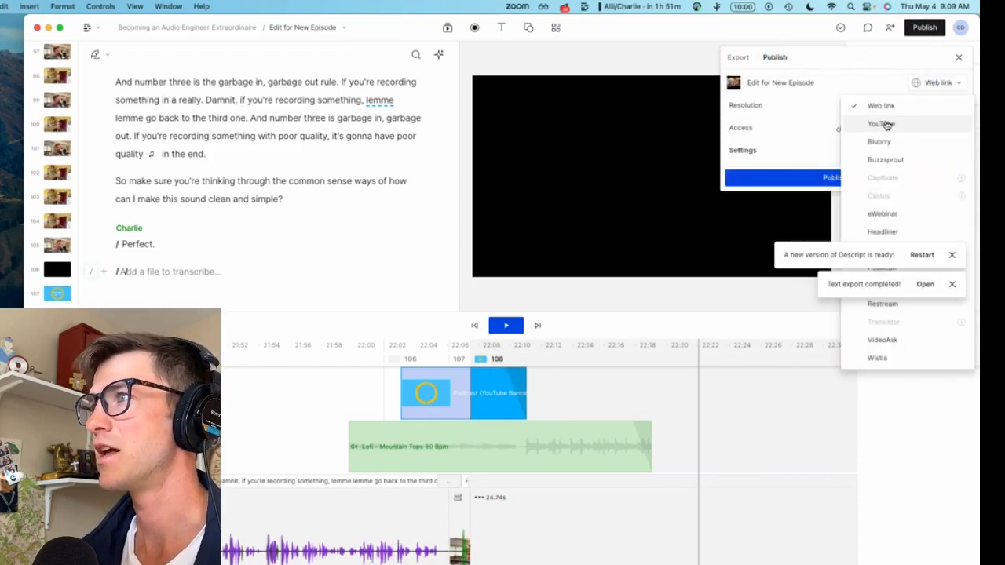
click(952, 255)
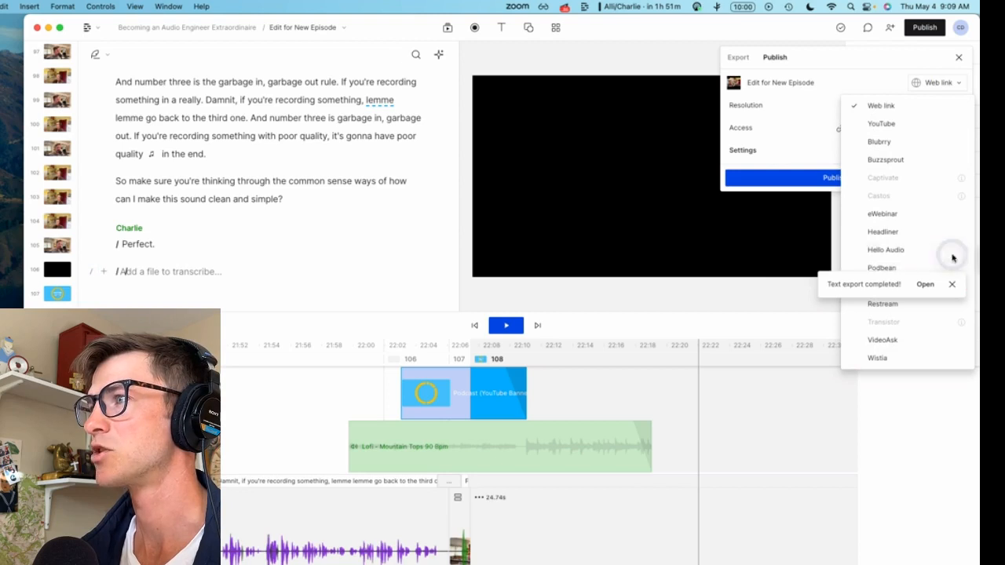
click(951, 284)
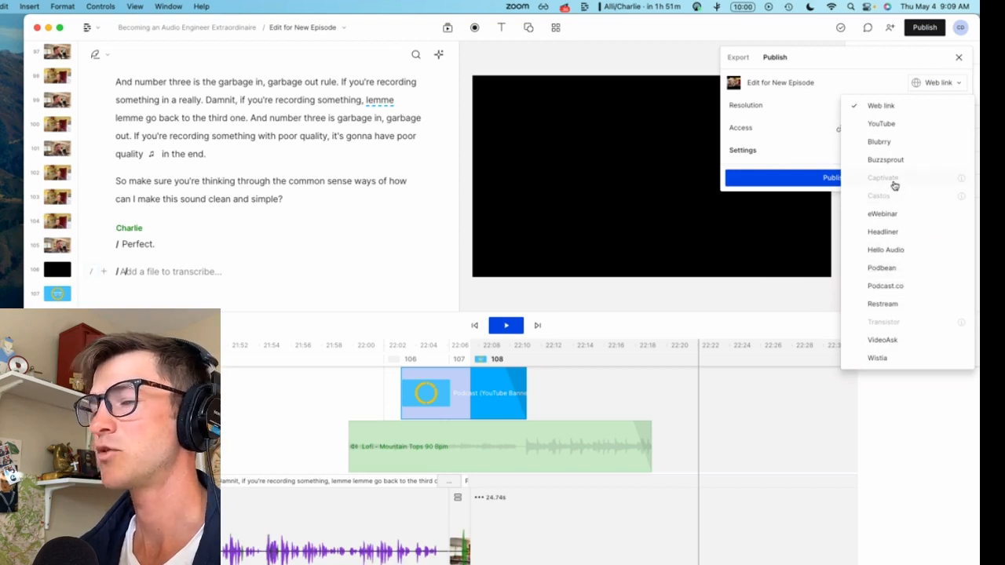